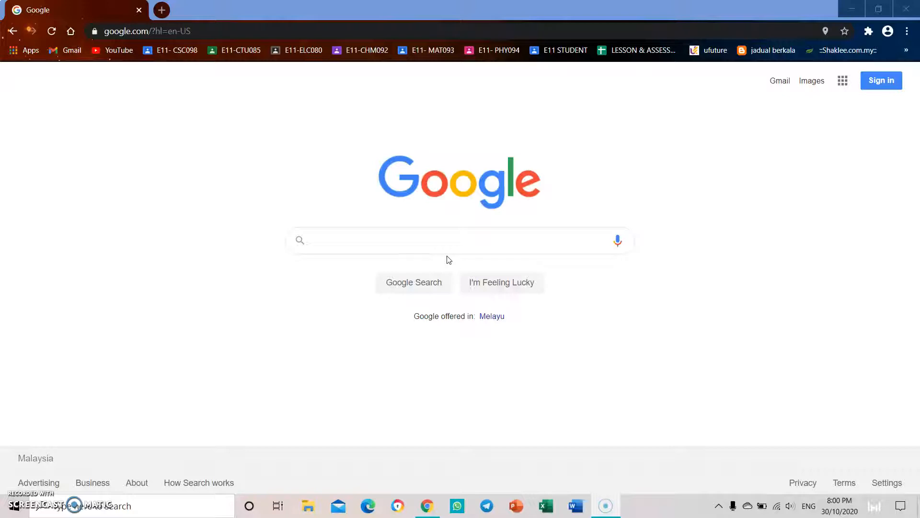
click(434, 259)
click(462, 238)
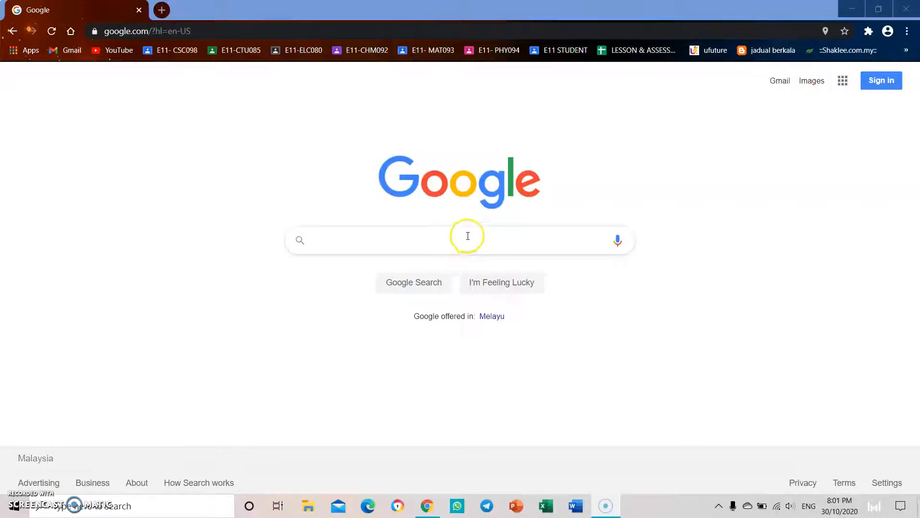
click(881, 81)
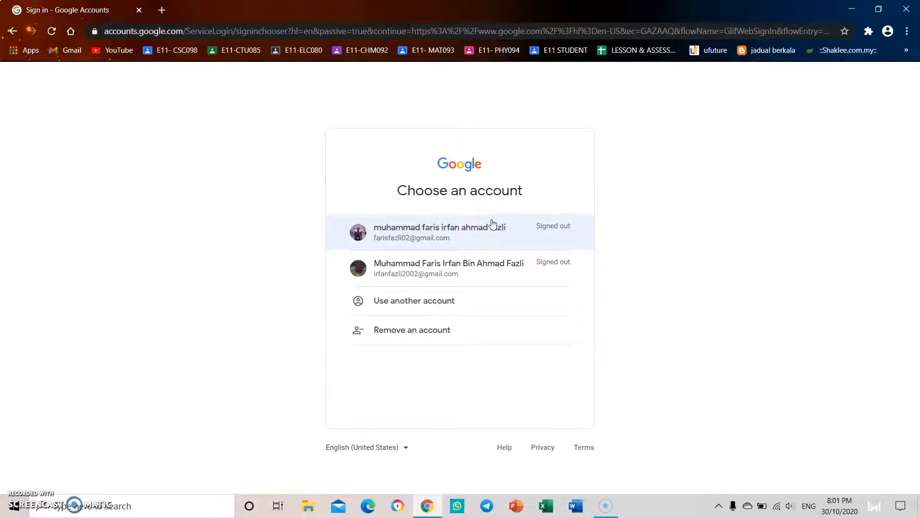
click(493, 224)
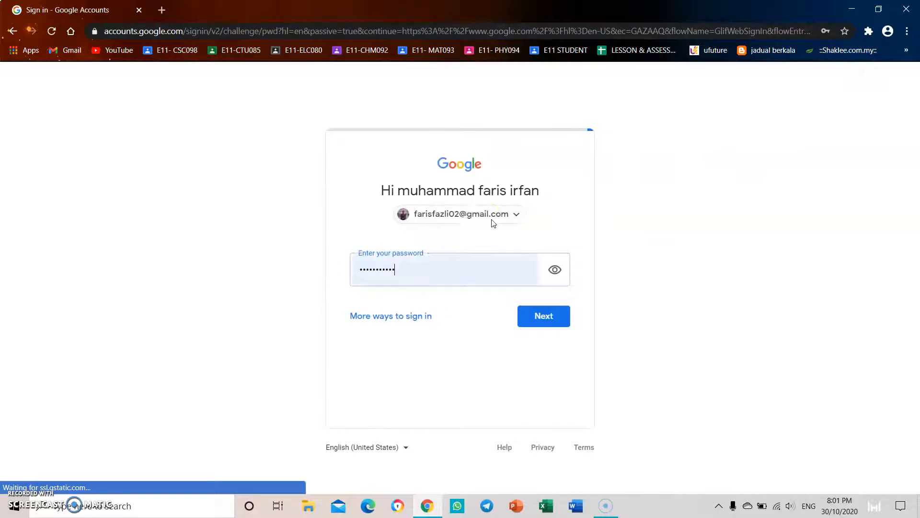
click(7, 29)
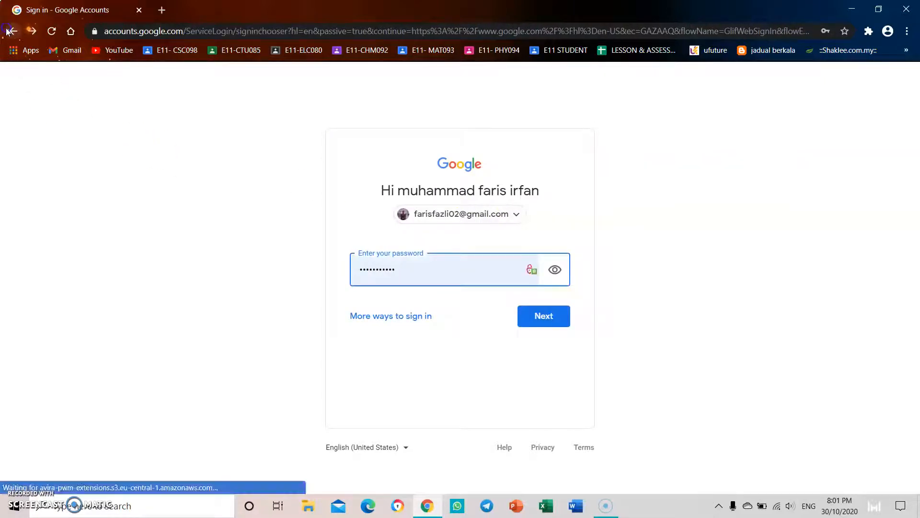
click(13, 31)
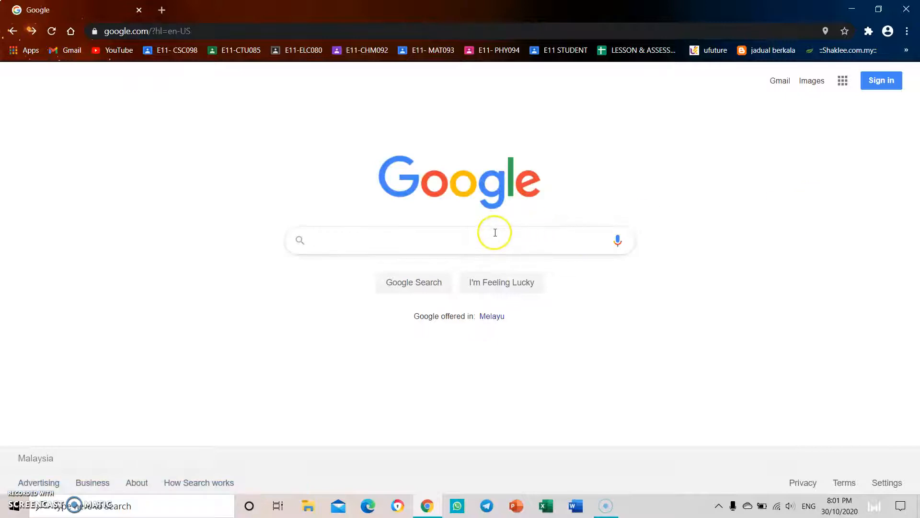
Sign in to Google with the second listed account, submitting the account password.
click(469, 230)
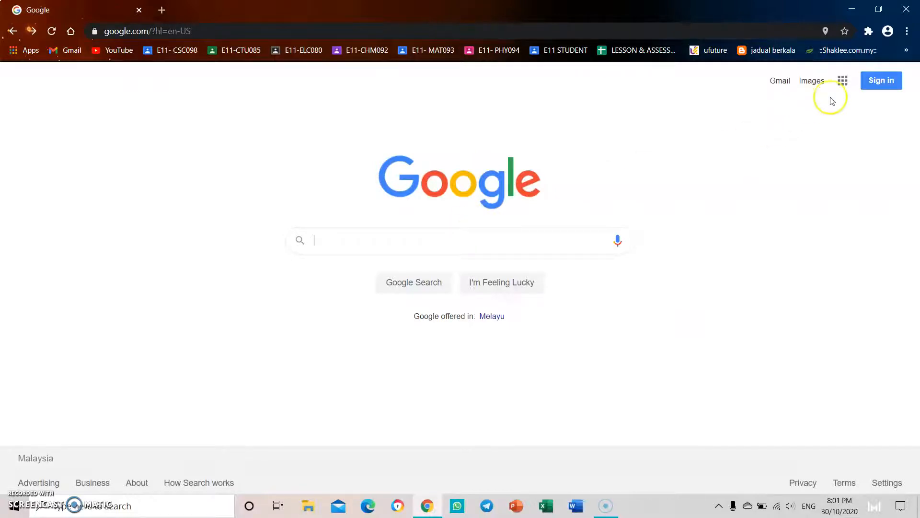
click(876, 82)
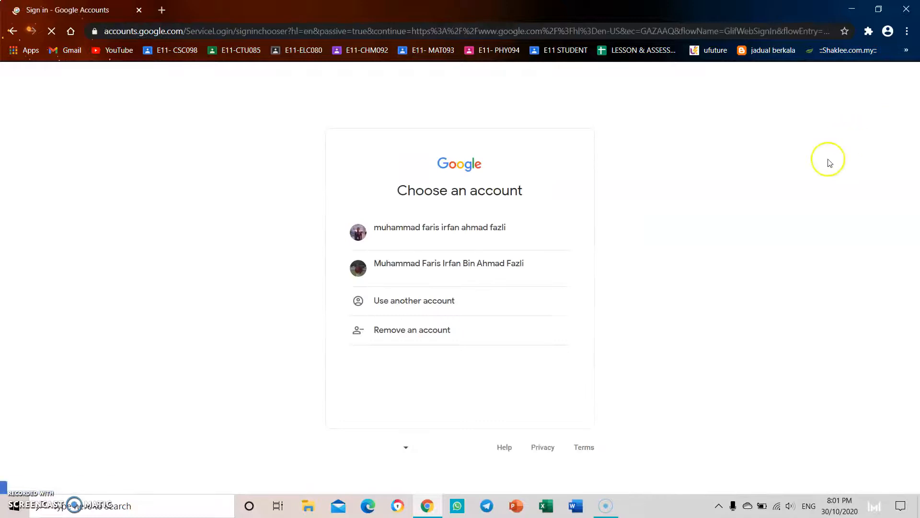
click(478, 269)
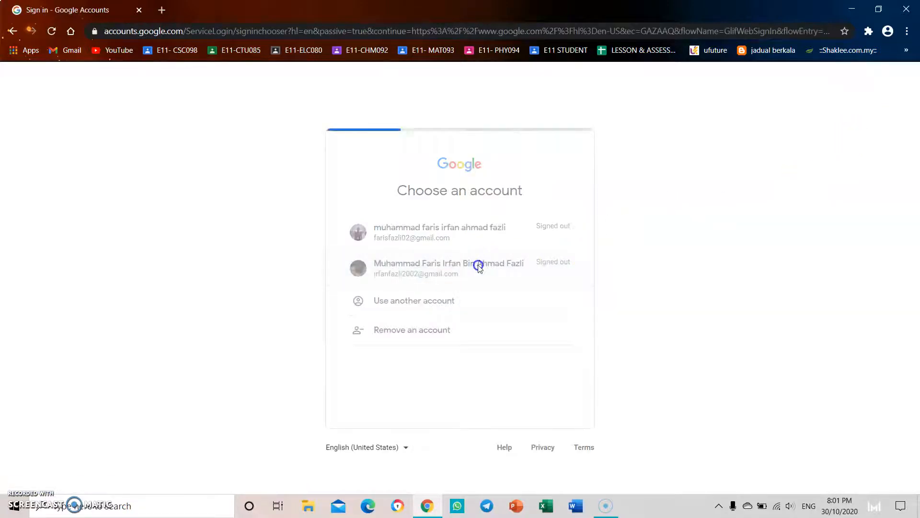
click(545, 317)
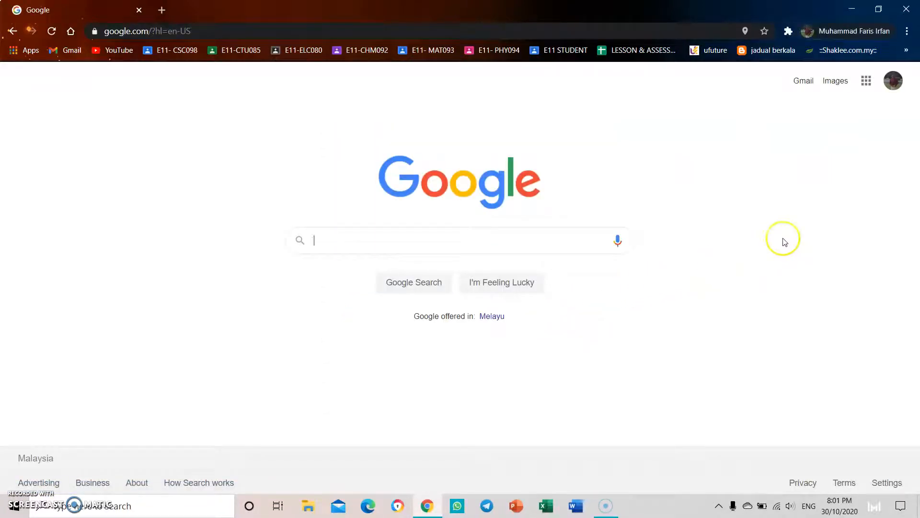
Look through the available Google apps and choose Docs.
click(865, 82)
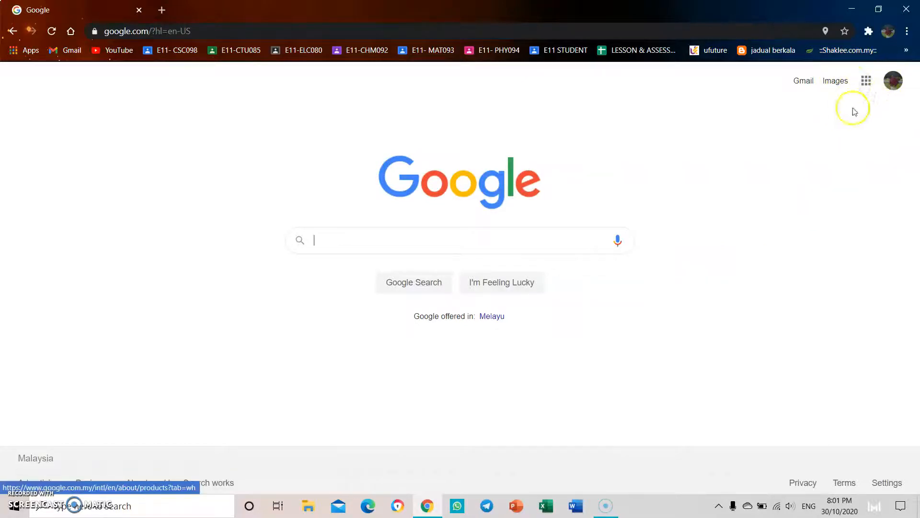
click(866, 80)
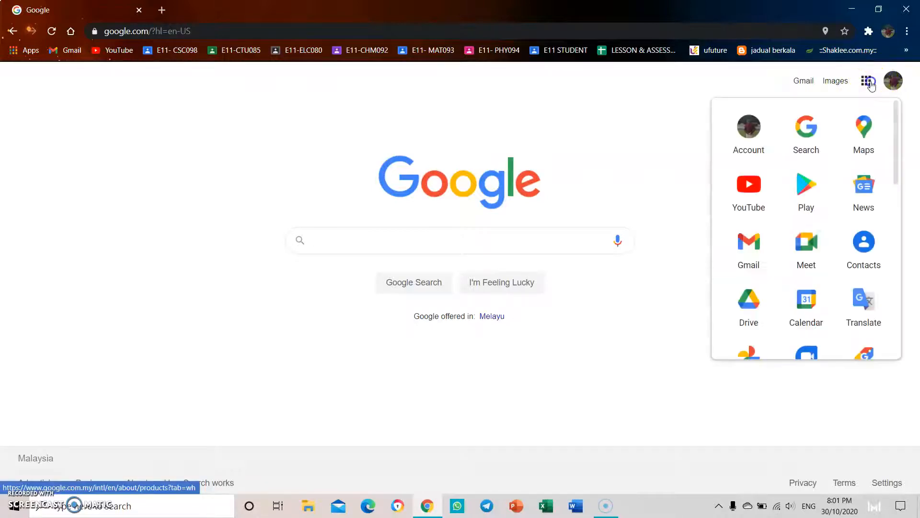
scroll(818, 144, down, 4)
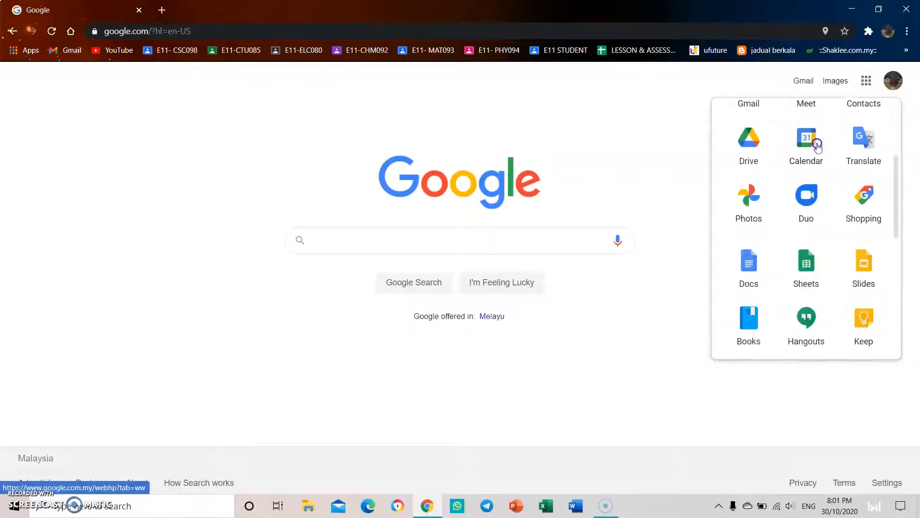
click(755, 254)
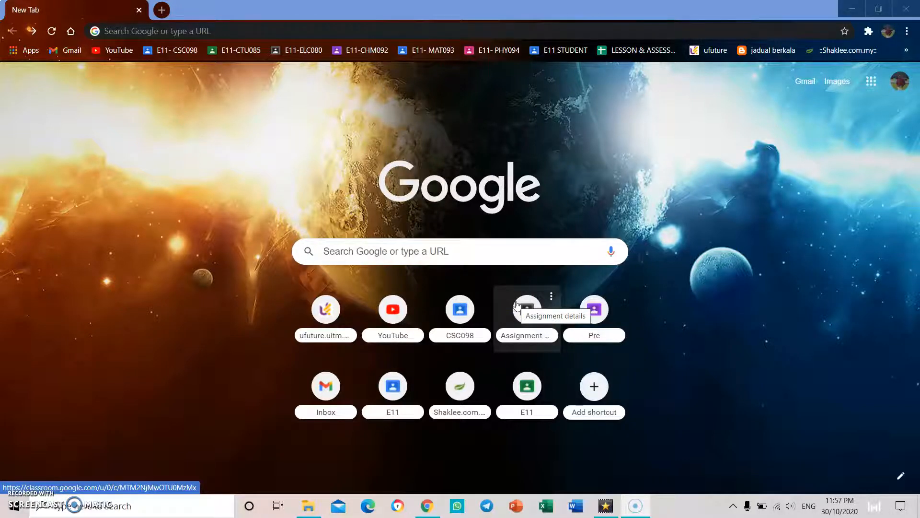
Open Google Drive from the list of Google apps.
click(517, 305)
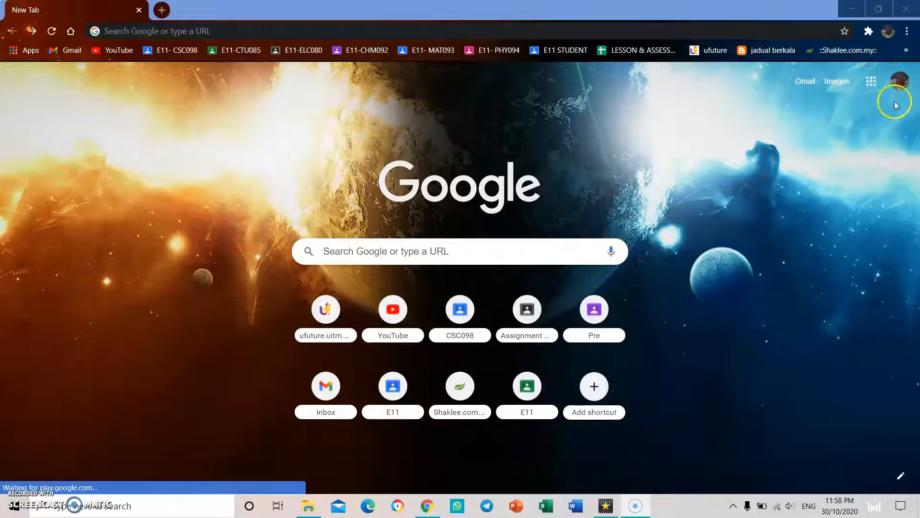
click(872, 82)
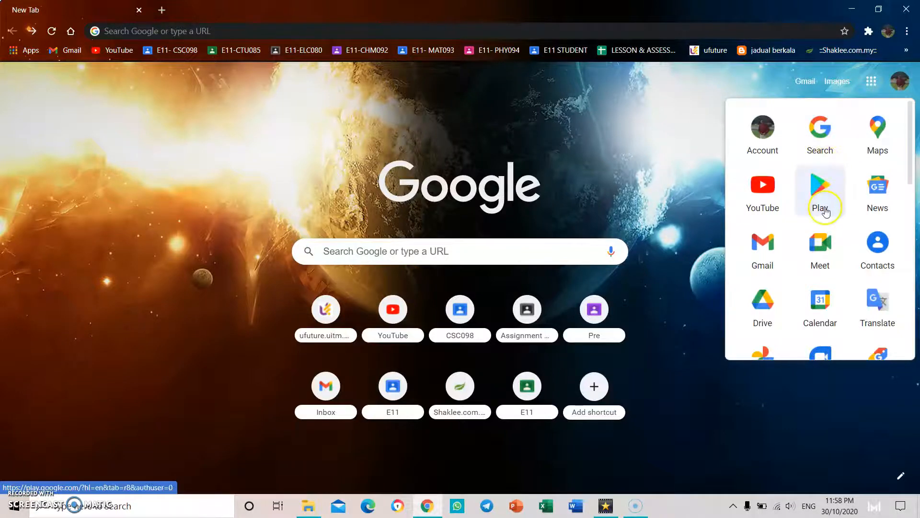
scroll(825, 227, down, 3)
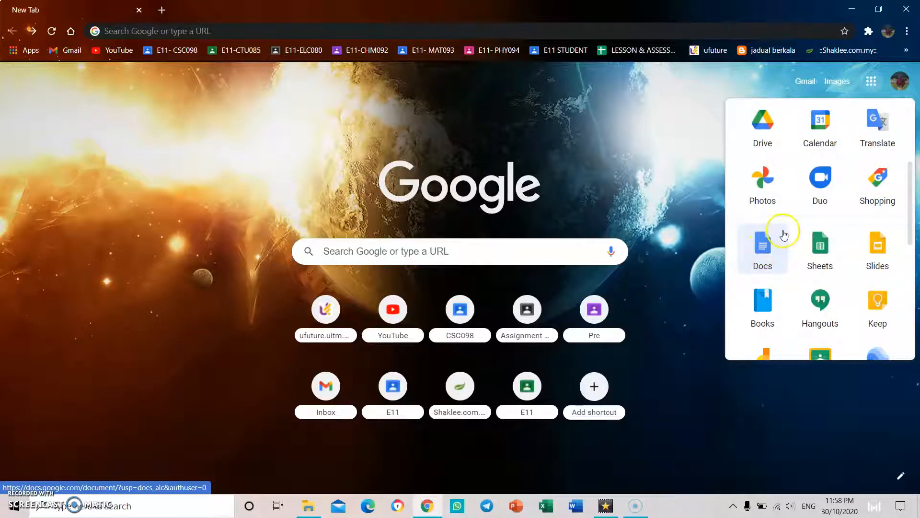
click(779, 140)
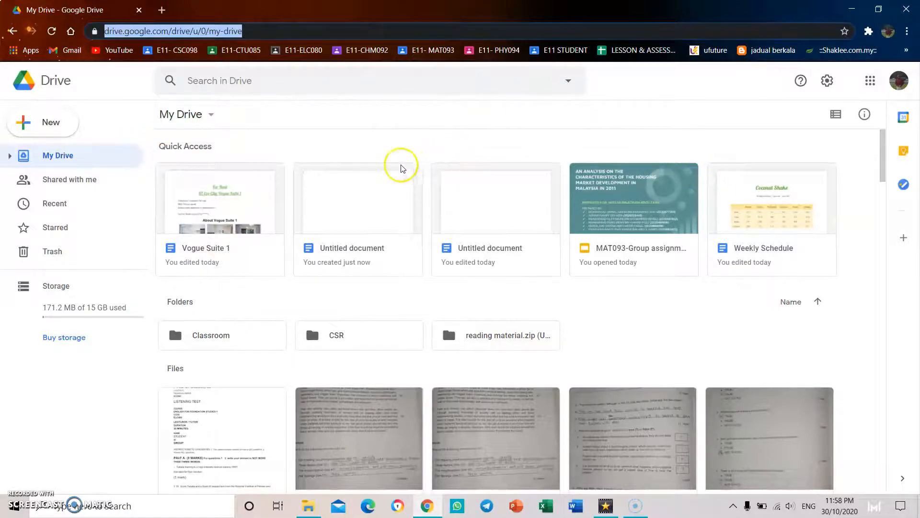
Create a blank Google Docs document in My Drive and title it with the owner's first name followed by "Practice".
click(66, 123)
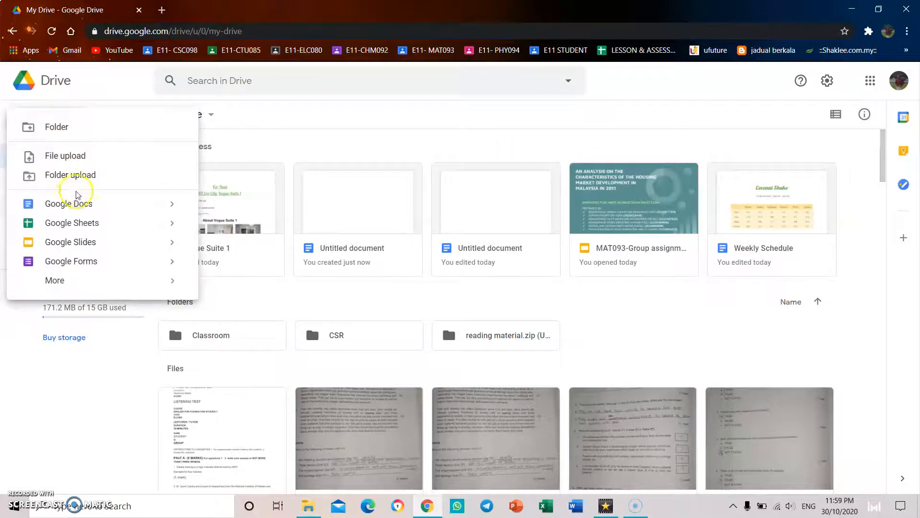
click(87, 211)
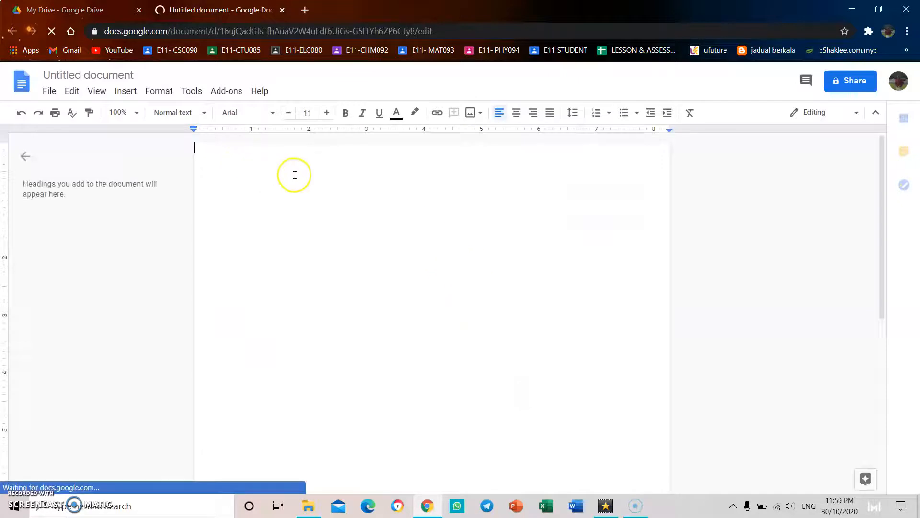
click(138, 76)
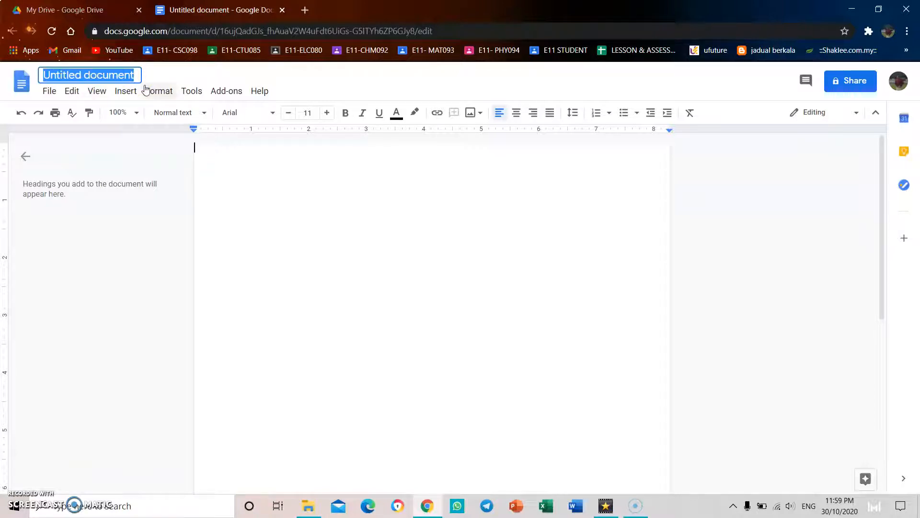
text(Faris)
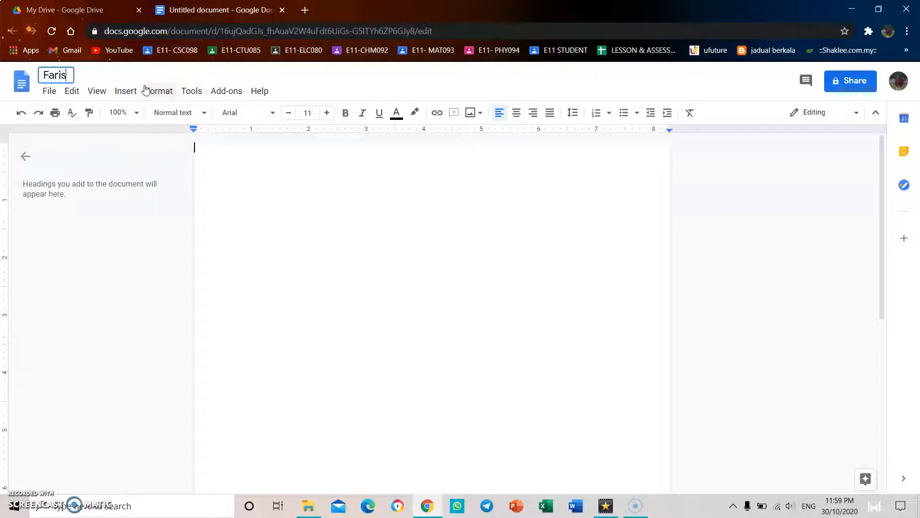
text( Practice)
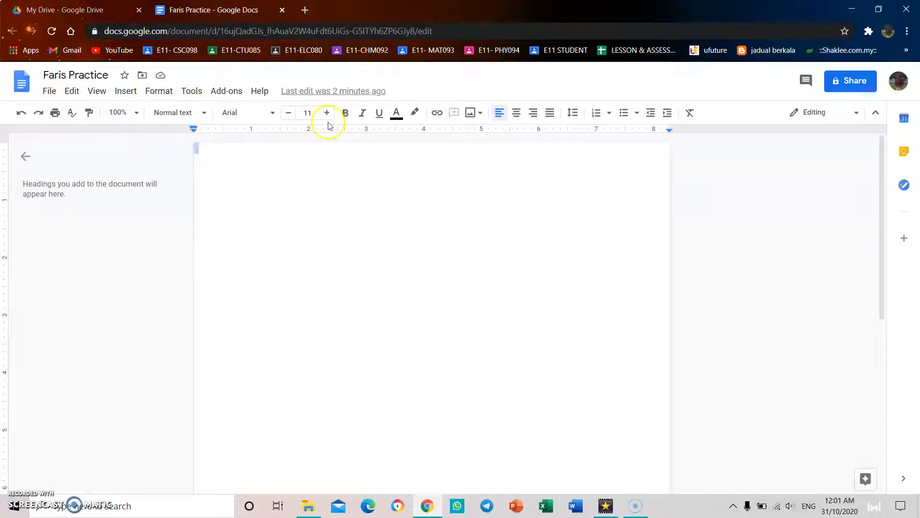
Open the document's sharing settings and look through the suggested people to share it with.
click(50, 91)
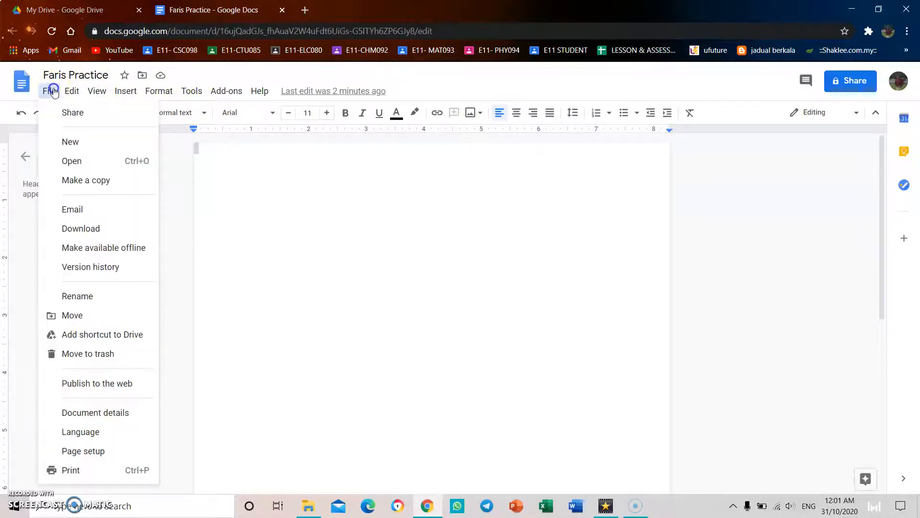
click(73, 112)
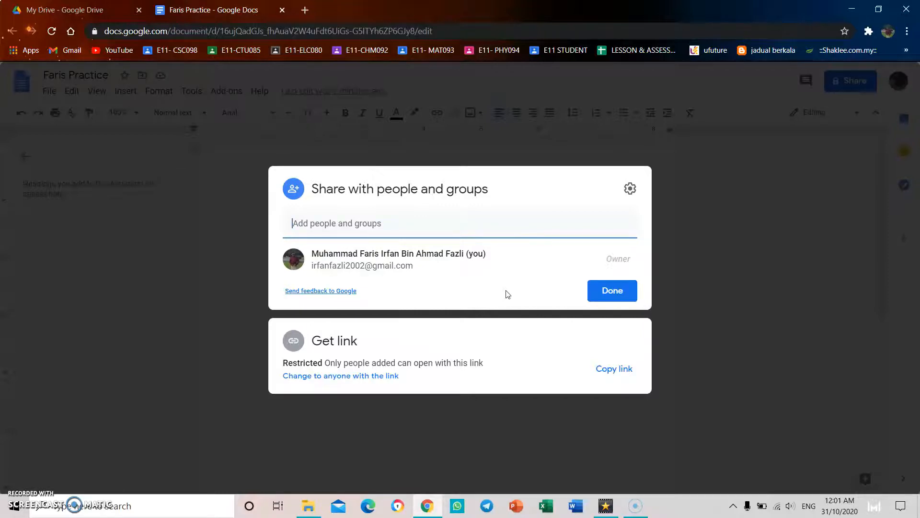
click(513, 225)
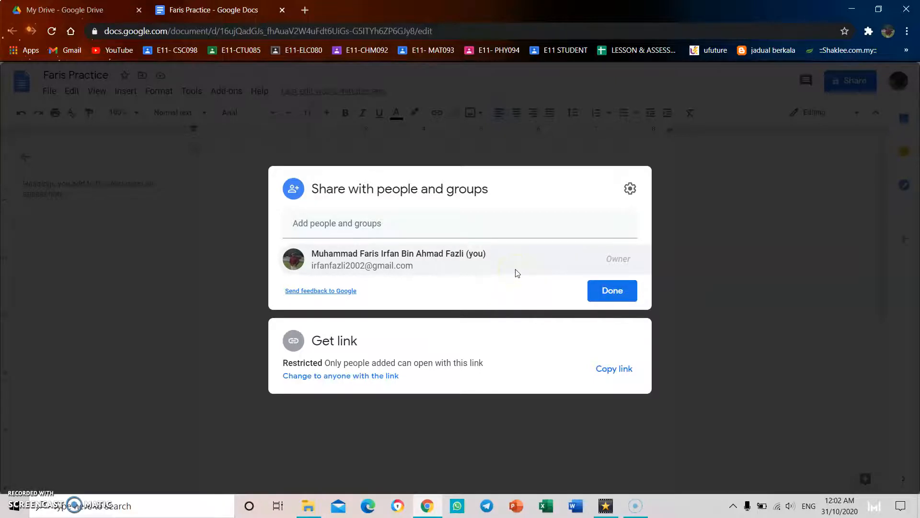
click(512, 227)
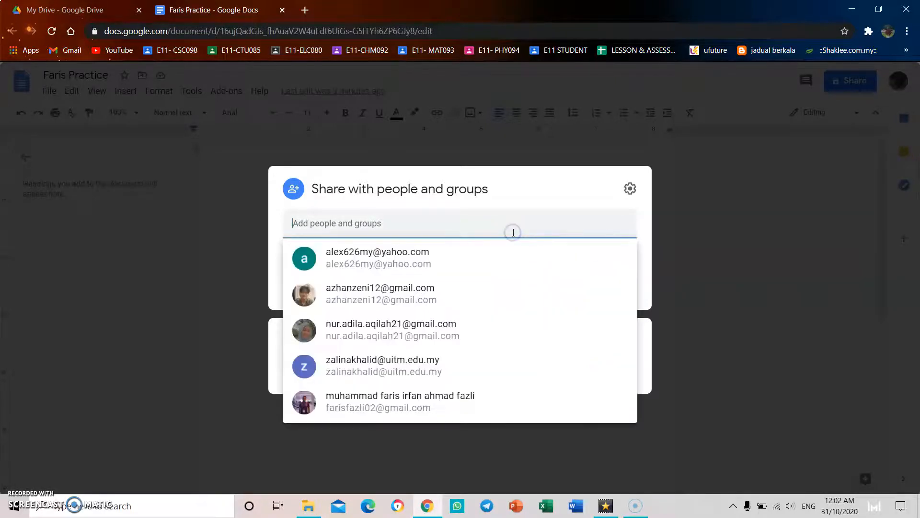
mouse_move(560, 290)
click(652, 275)
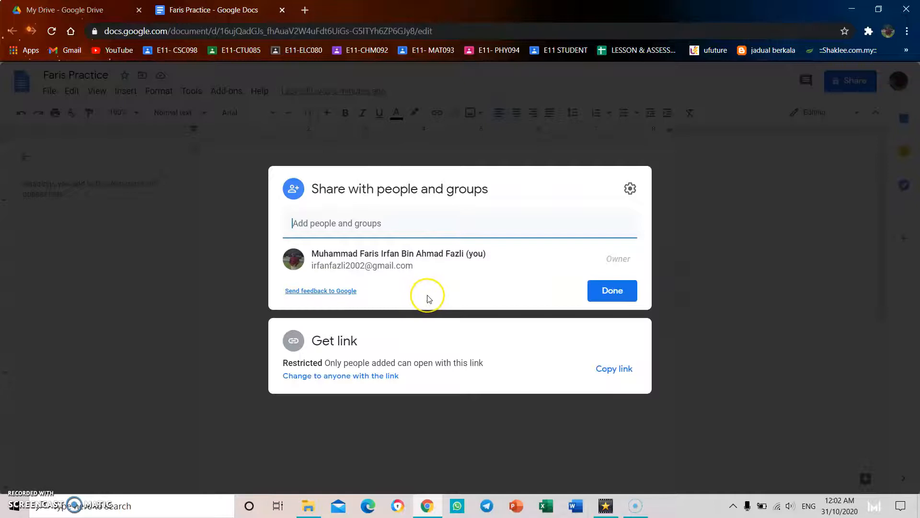
click(448, 222)
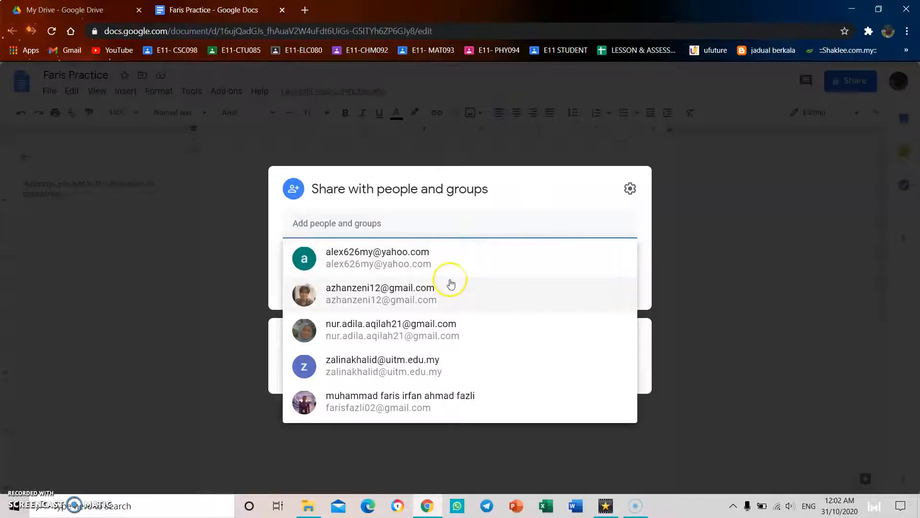
mouse_move(462, 396)
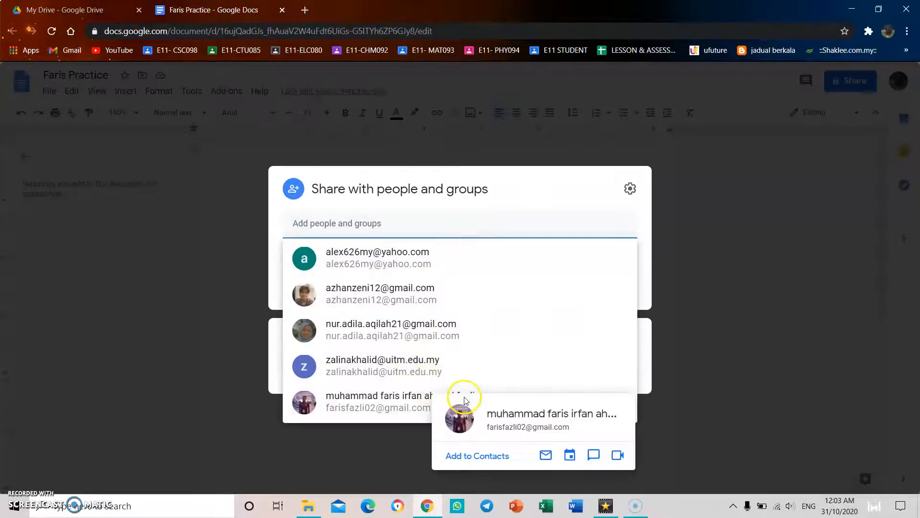
click(381, 434)
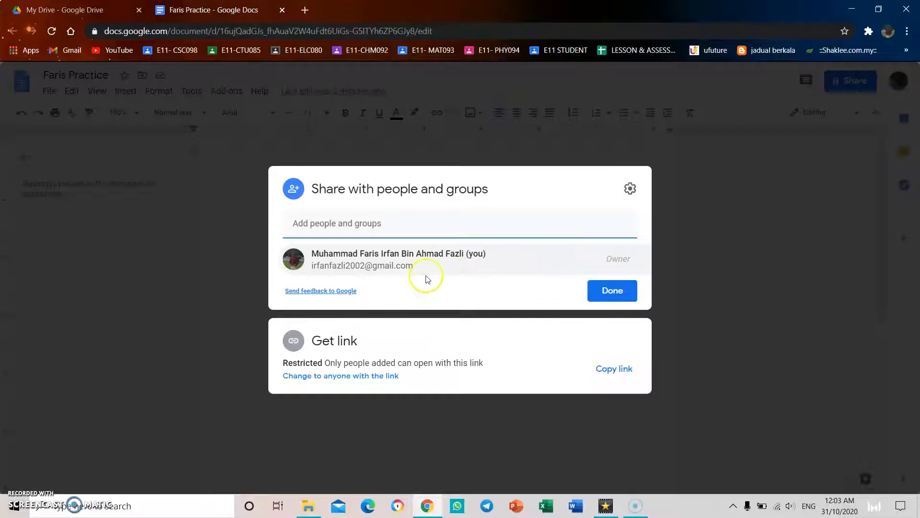
Copy the document's sharing link and finish with the sharing settings.
click(613, 373)
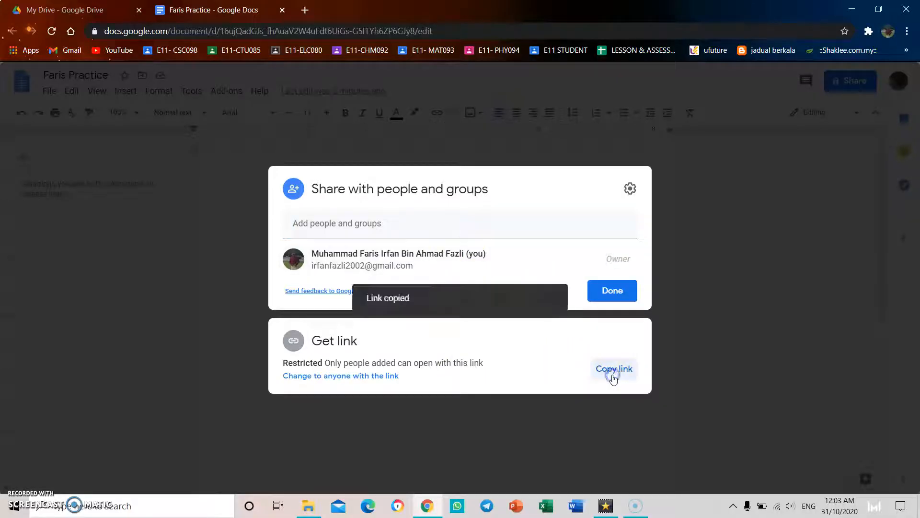
click(487, 362)
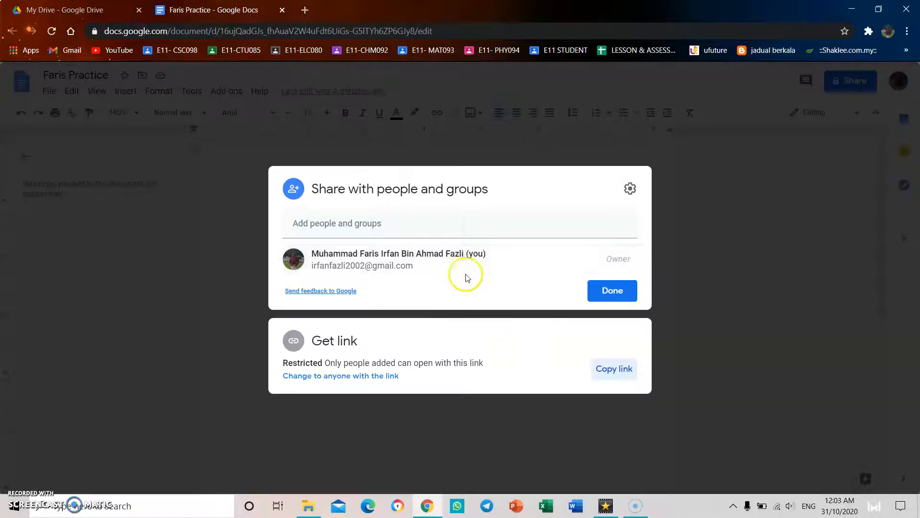
click(612, 291)
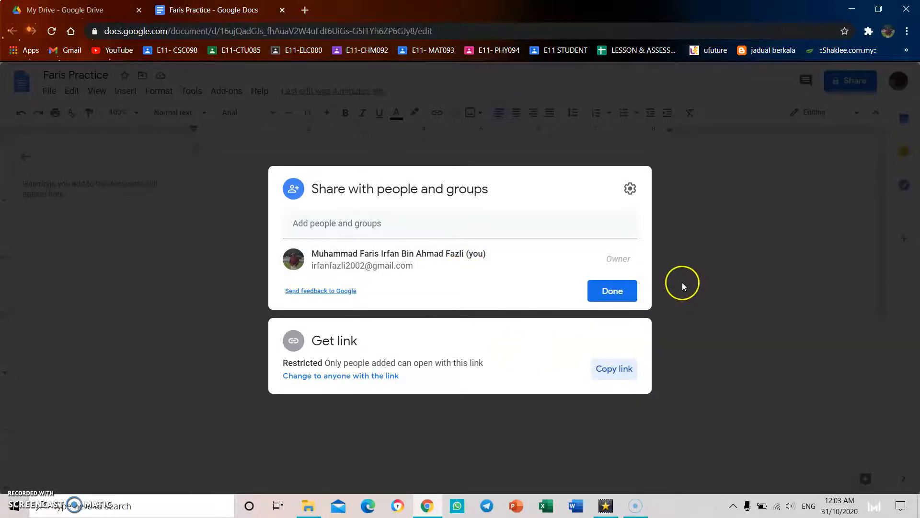
Look through the file formats in which the document can be downloaded, from Microsoft Word to EPUB Publication.
click(49, 90)
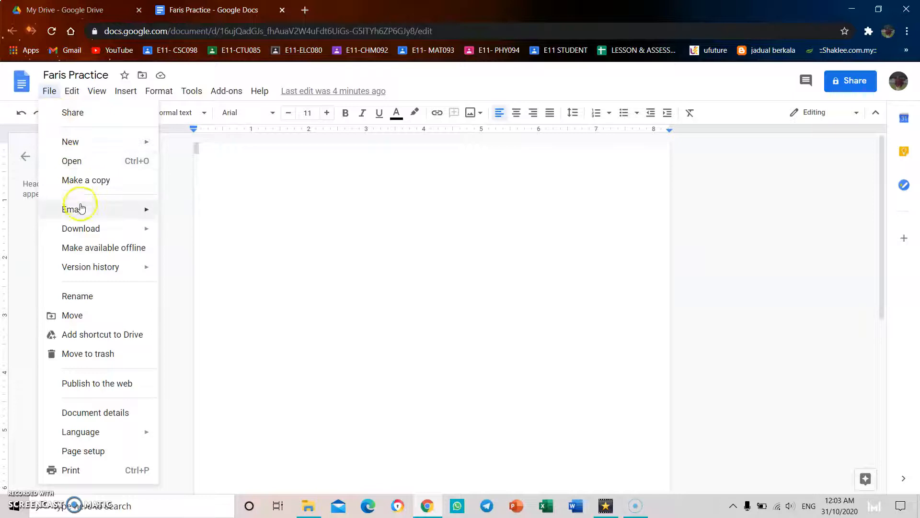
mouse_move(86, 229)
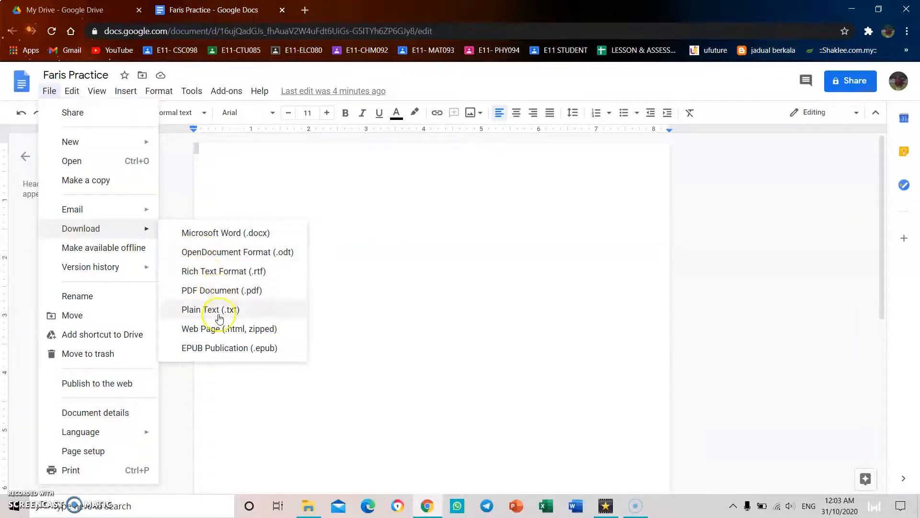
click(266, 347)
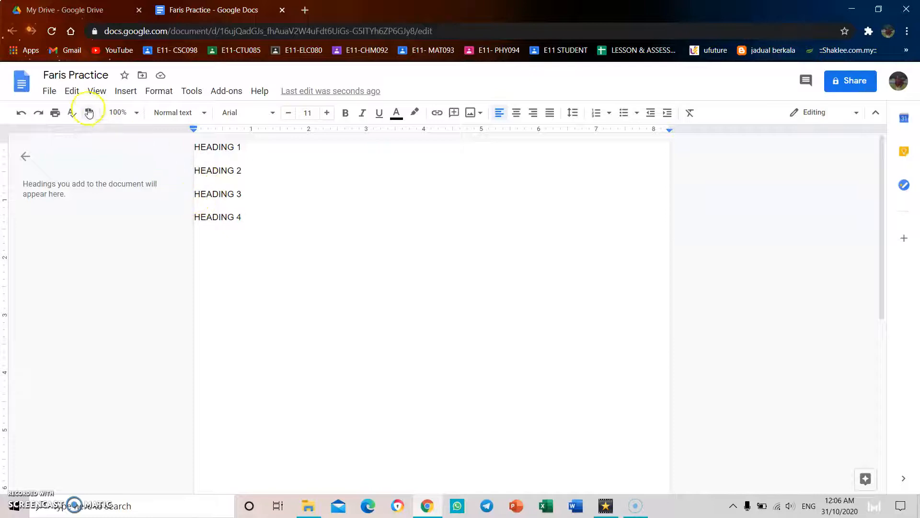
Set all four page margins to 1 inch, look over the page color choices, and apply the page setup.
click(49, 91)
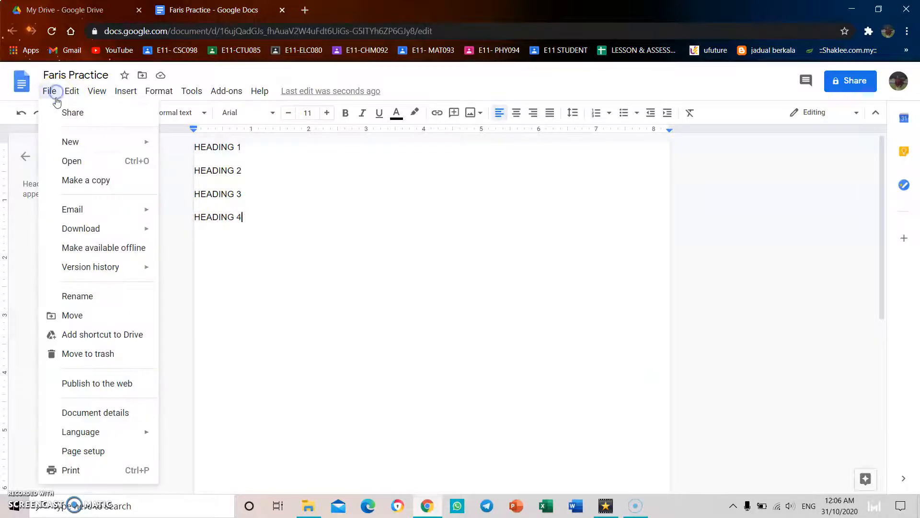
click(83, 450)
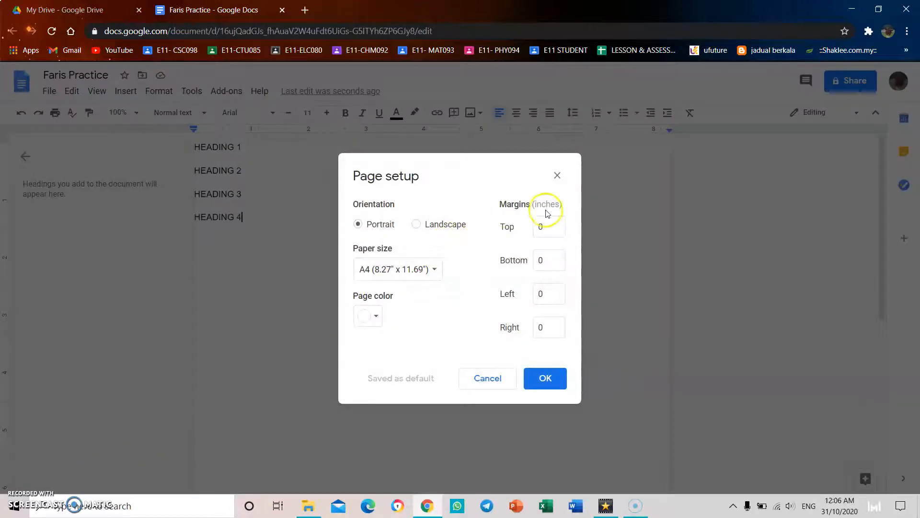
double_click(557, 227)
text(1)
double_click(548, 260)
text(1)
double_click(546, 293)
text(1)
double_click(549, 328)
text(1)
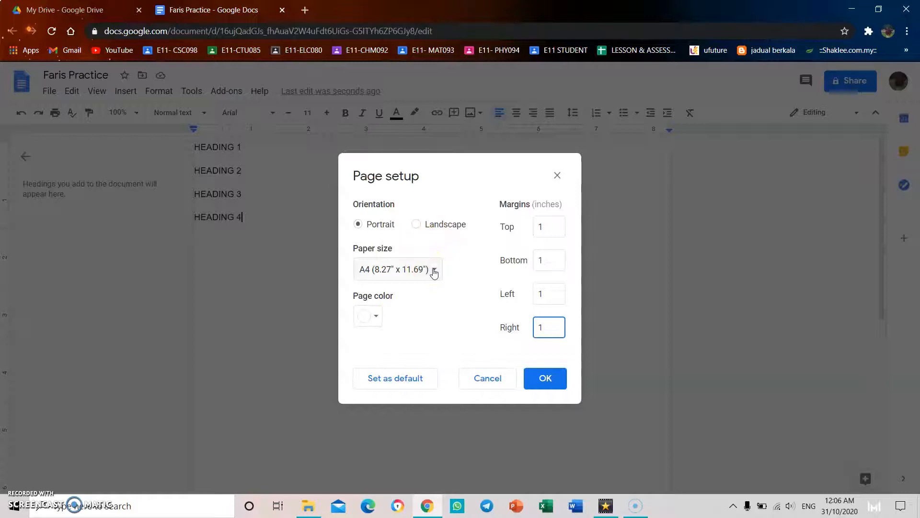
click(377, 319)
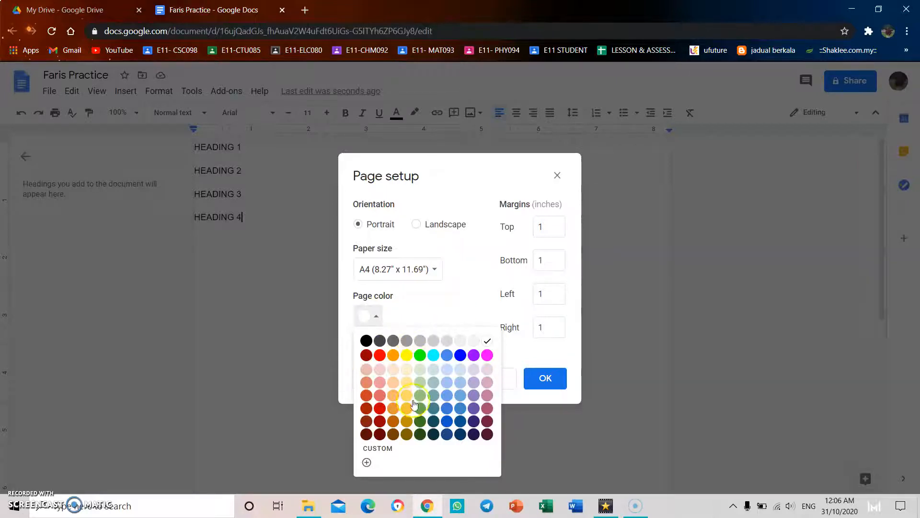
click(457, 306)
click(546, 379)
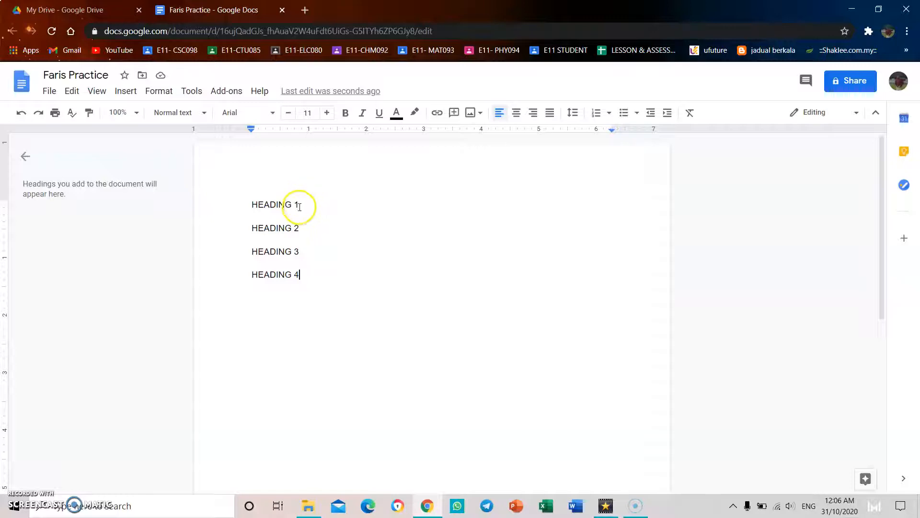
Set the HEADING 1 line to font size 24 and color its text blue after trying green.
drag(299, 207, 250, 205)
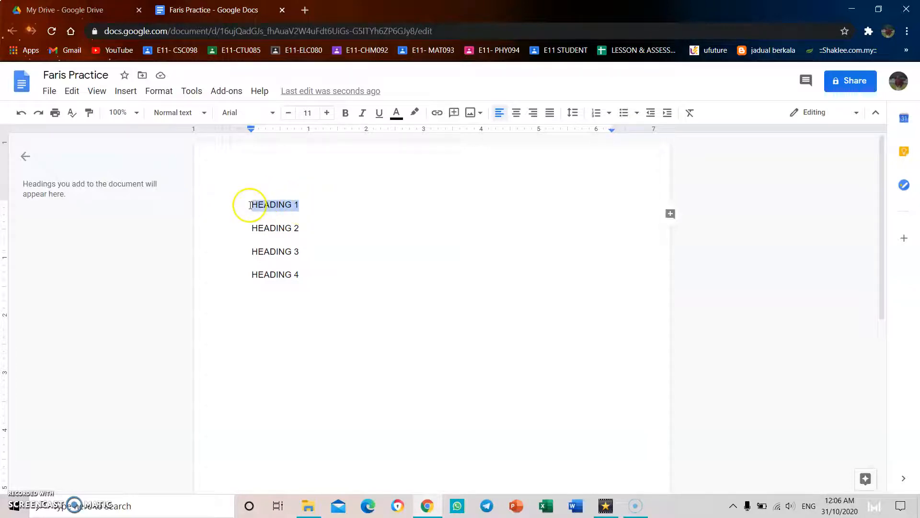
click(312, 114)
click(307, 266)
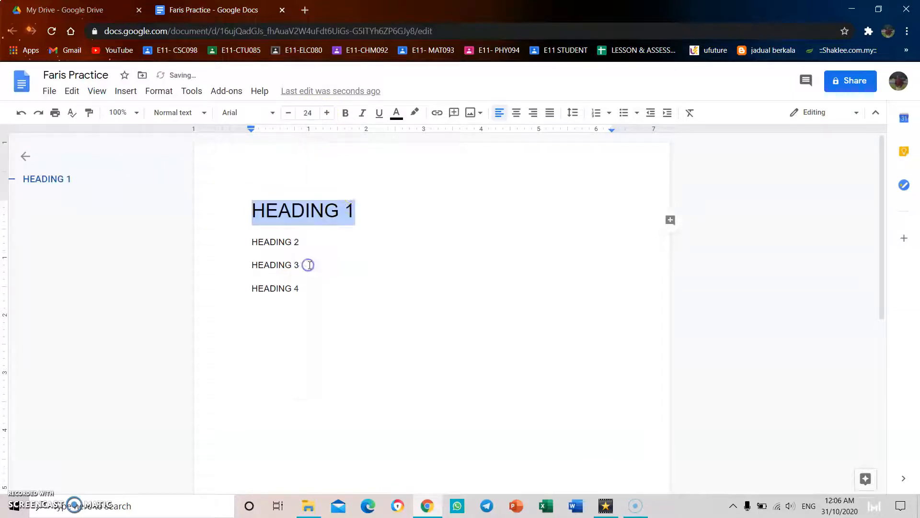
click(396, 113)
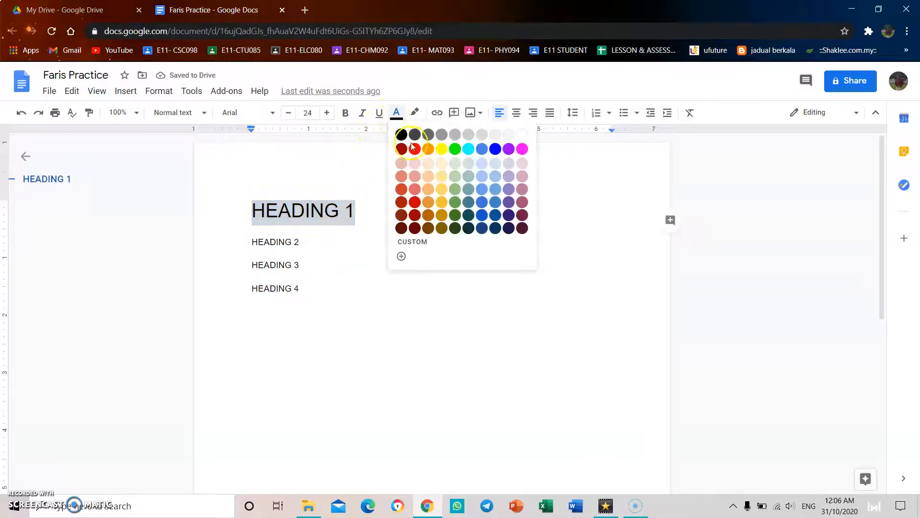
click(455, 149)
click(396, 113)
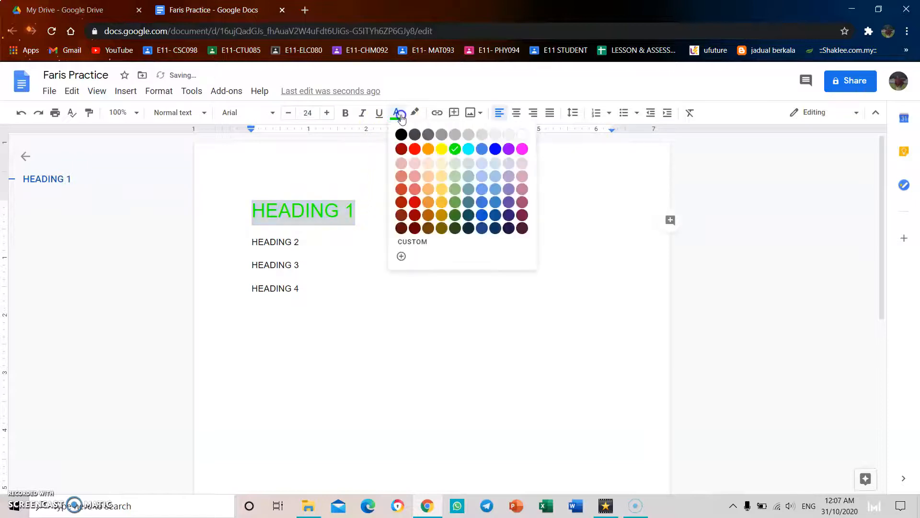
click(496, 151)
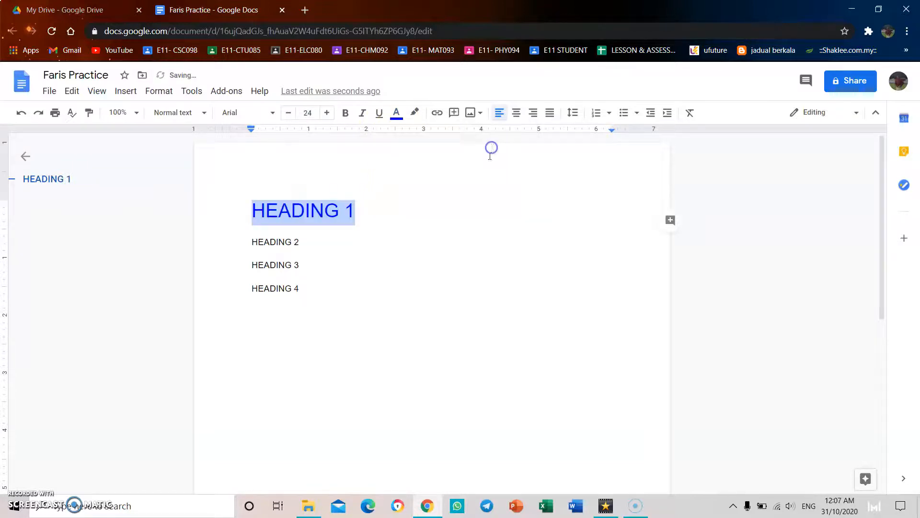
click(448, 218)
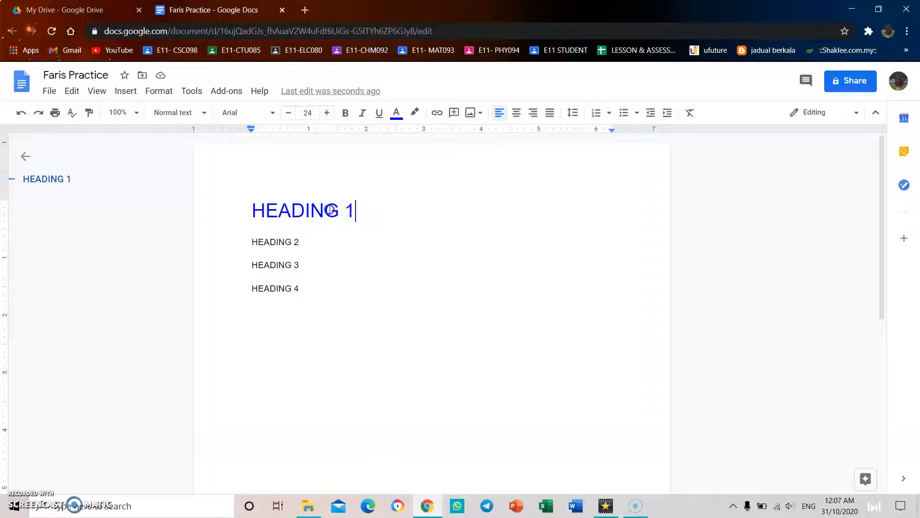
Copy the formatting of HEADING 1 onto the HEADING 2 line with Paint format.
click(291, 209)
click(297, 210)
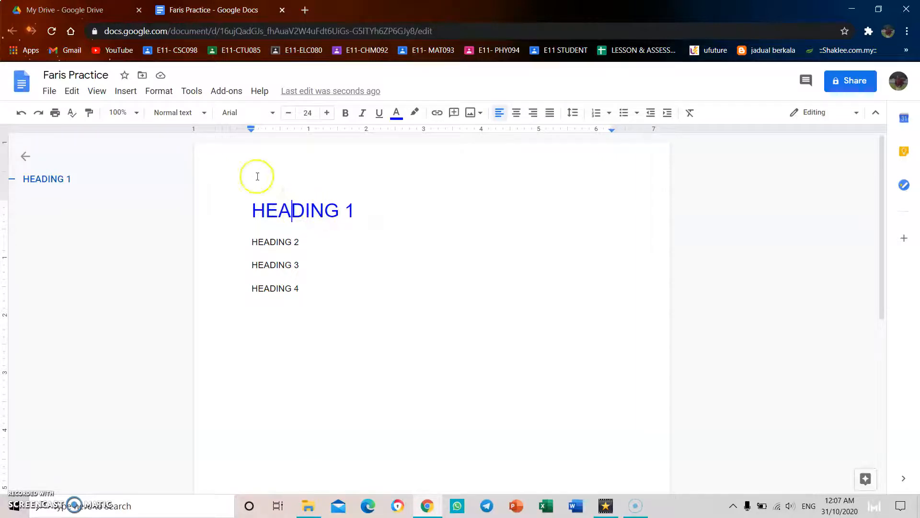
click(90, 114)
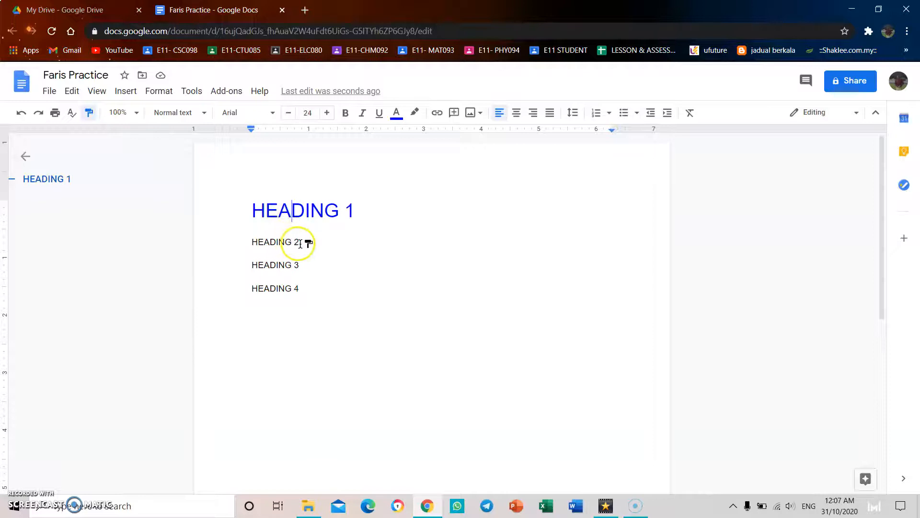
drag(294, 239, 252, 241)
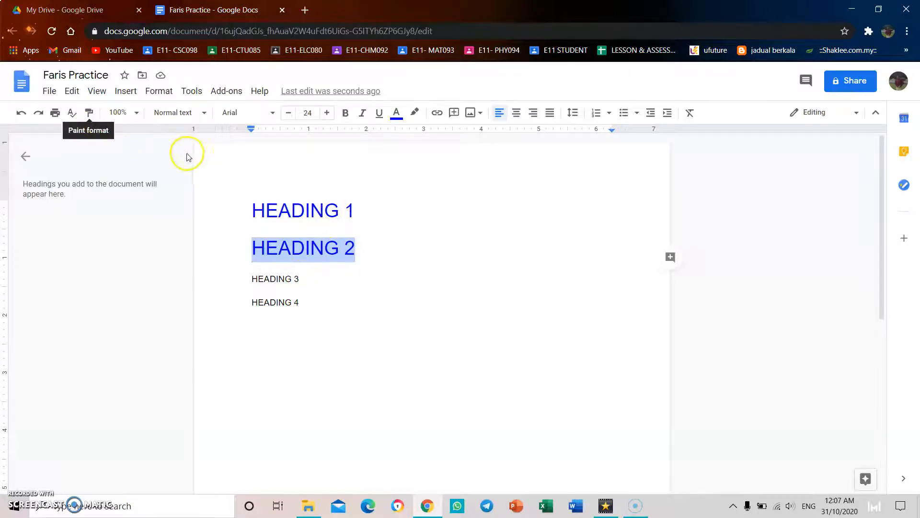
Copy the formatting of HEADING 2 onto the HEADING 3 and HEADING 4 lines with Paint format.
click(292, 247)
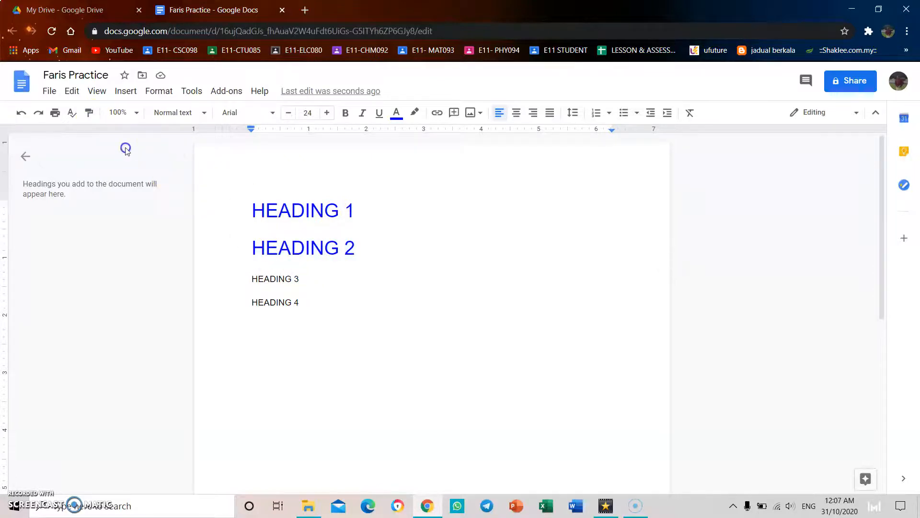
click(89, 112)
mouse_move(298, 286)
mouse_down()
mouse_move(301, 277)
mouse_move(249, 277)
mouse_up()
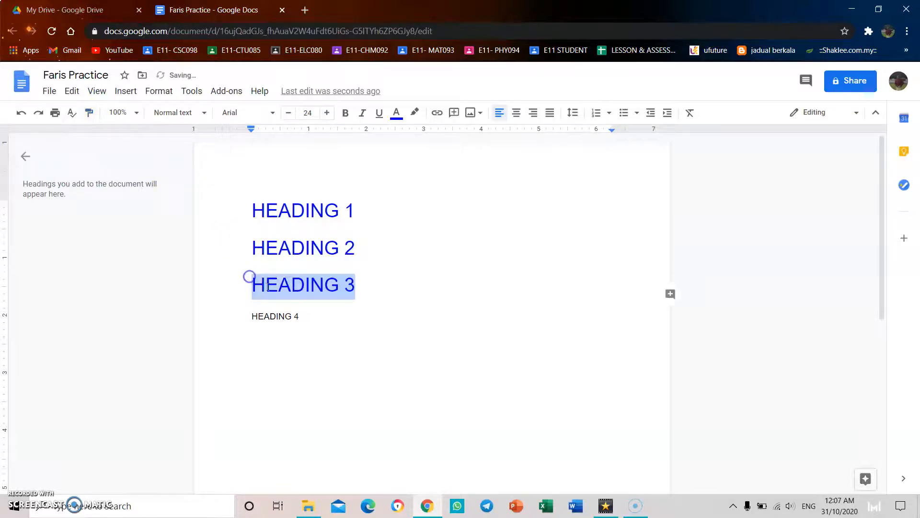
click(92, 117)
drag(301, 316, 252, 316)
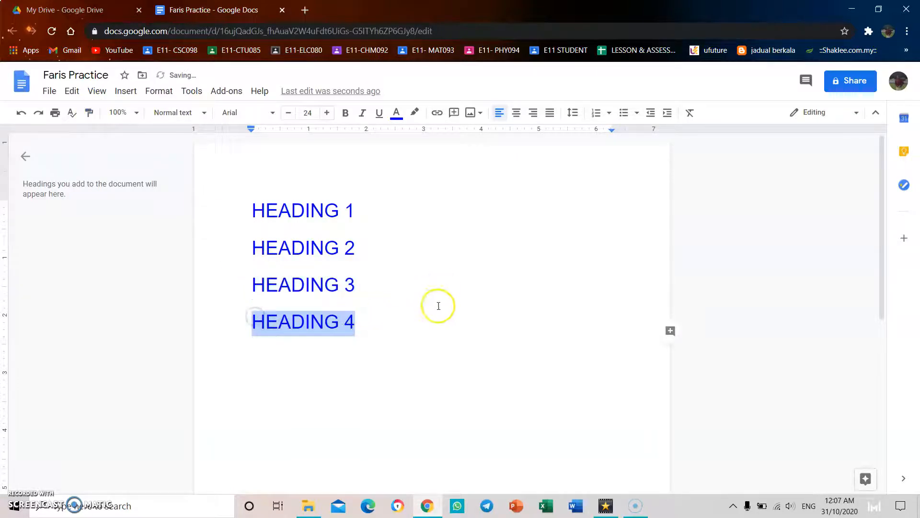
click(380, 320)
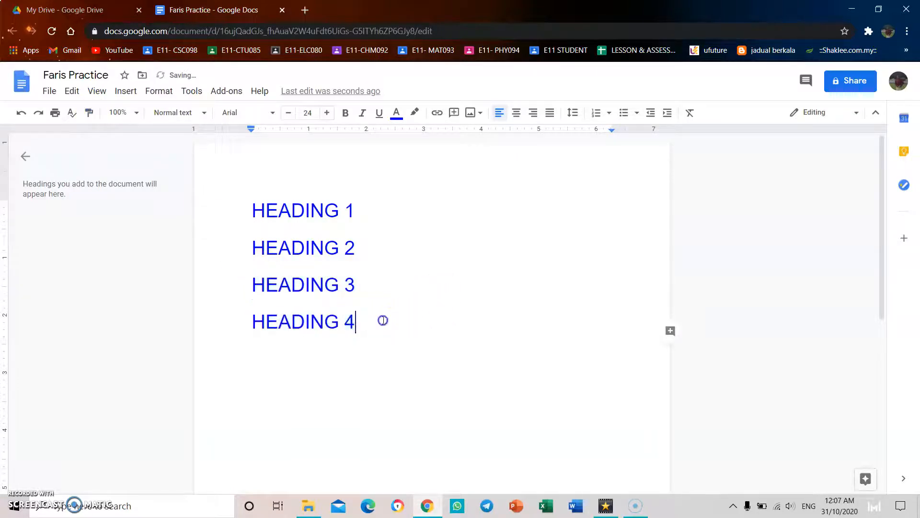
Open the document's version history.
click(47, 95)
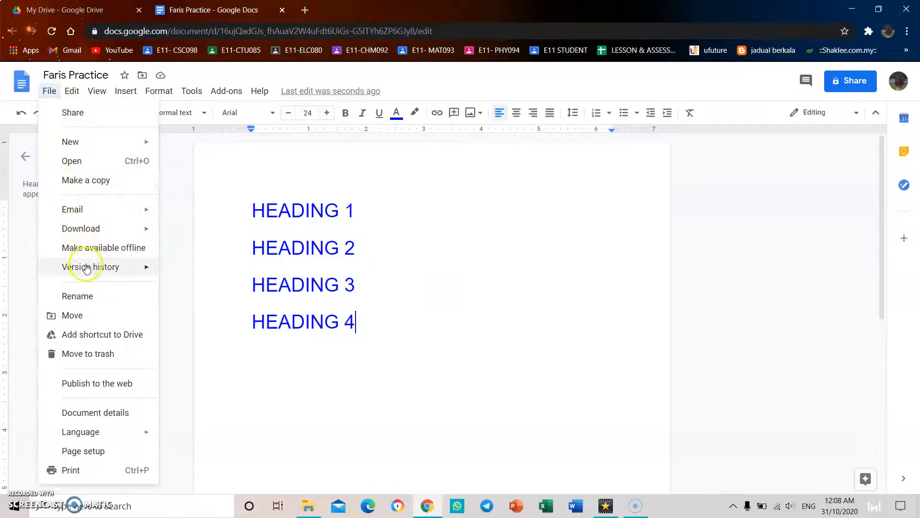
mouse_move(88, 269)
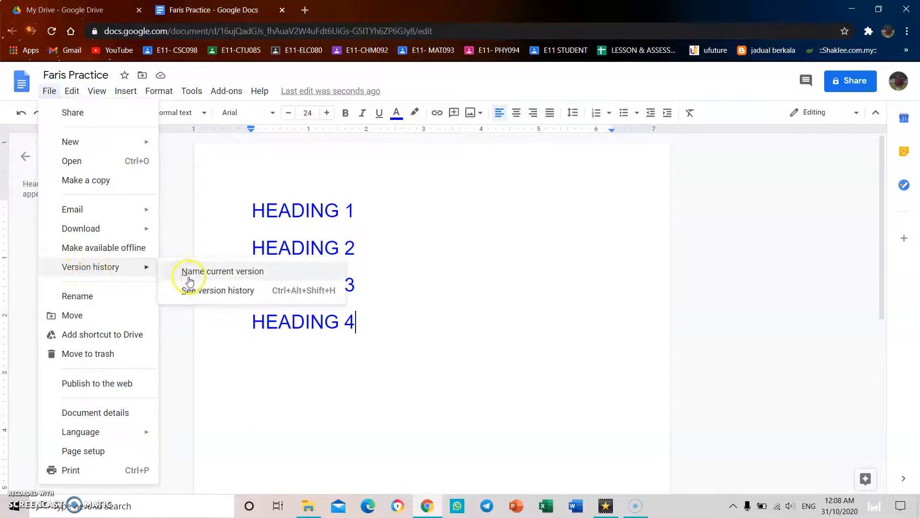
click(213, 294)
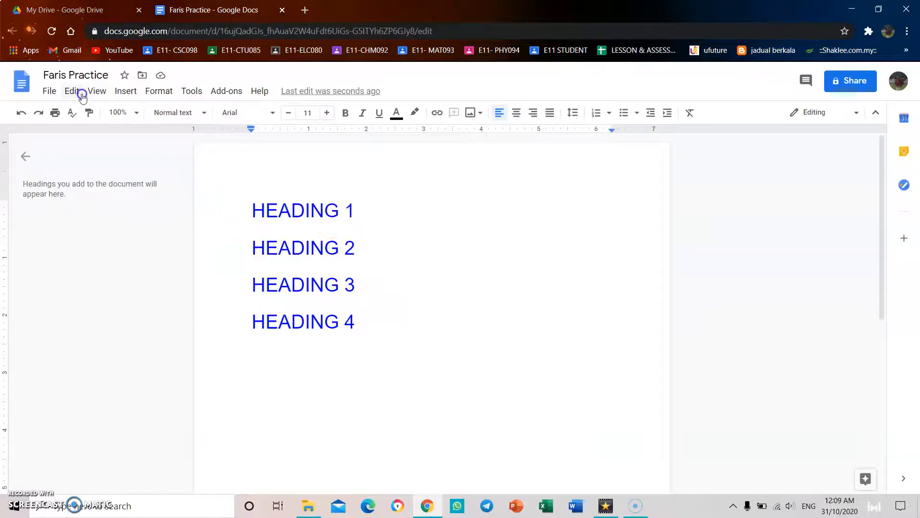
click(72, 92)
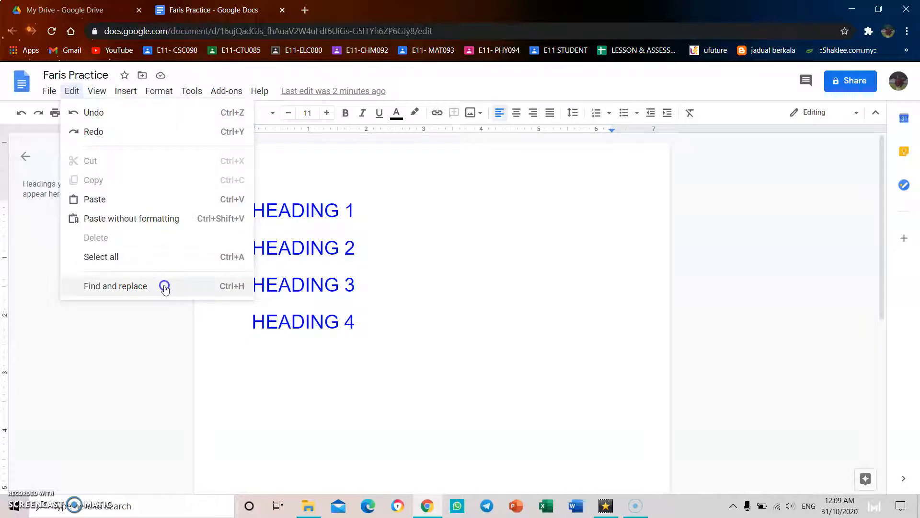
click(460, 287)
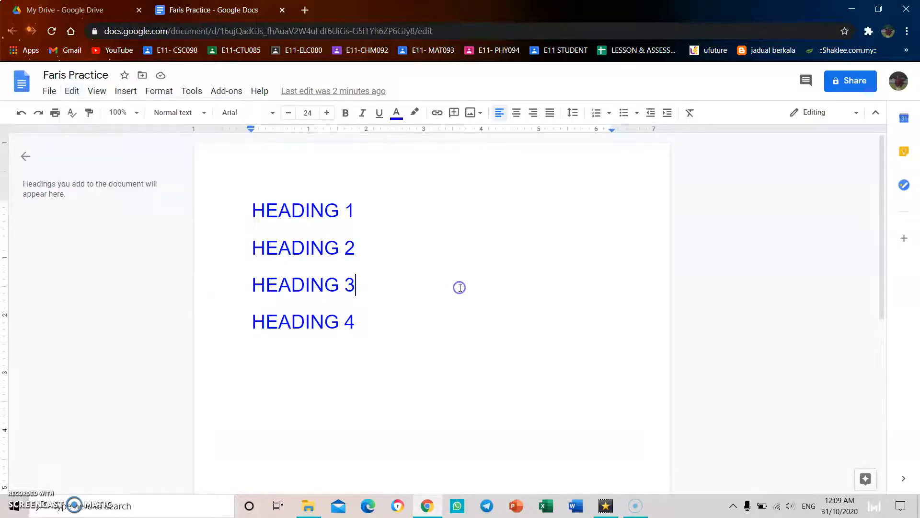
click(378, 214)
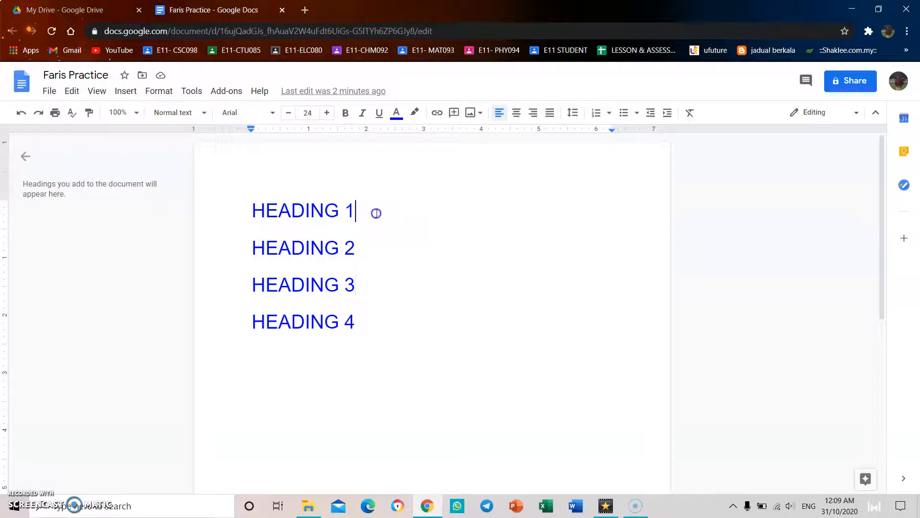
Undo the last formatting change on the HEADING 4 line and redo it.
click(72, 91)
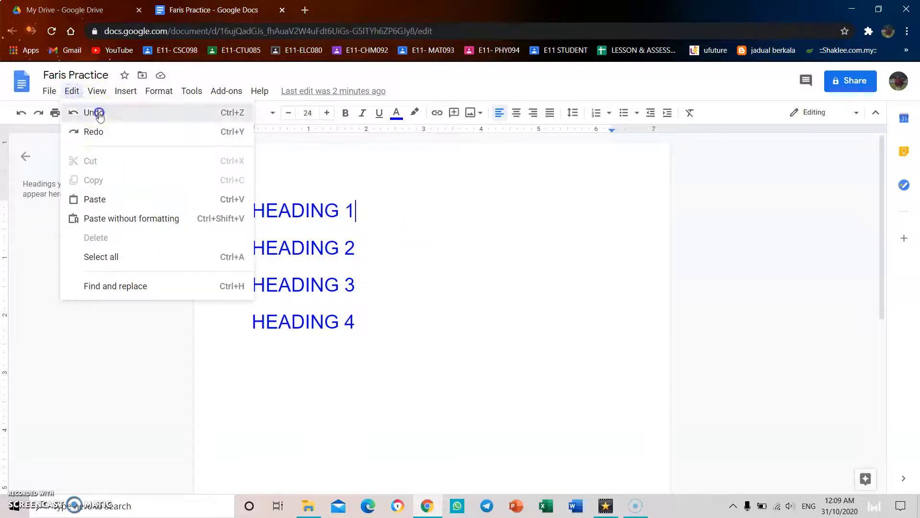
click(94, 113)
click(71, 90)
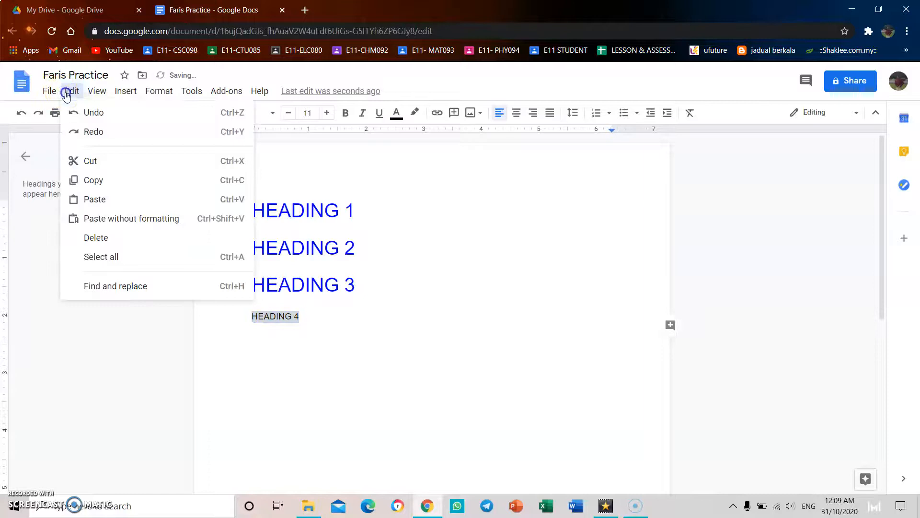
click(91, 129)
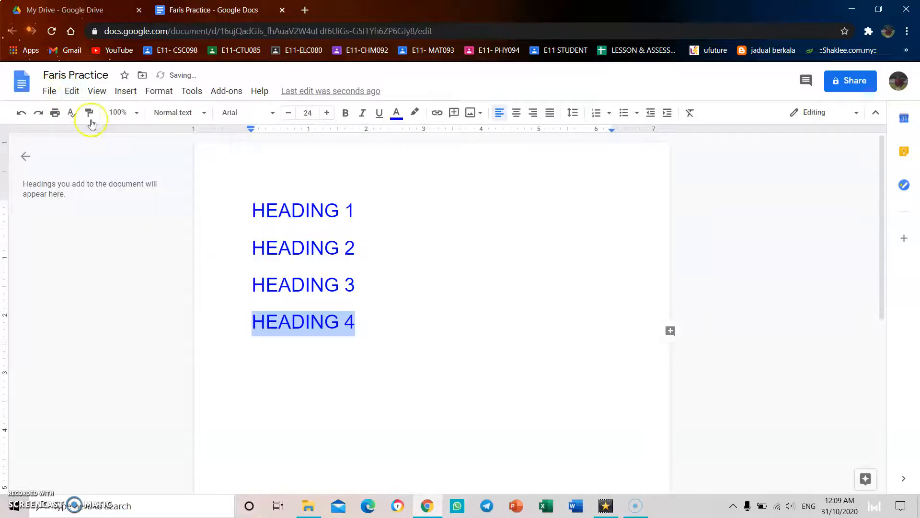
Replace every occurrence of HEADING in the document with KEPALA using Find and replace.
click(72, 91)
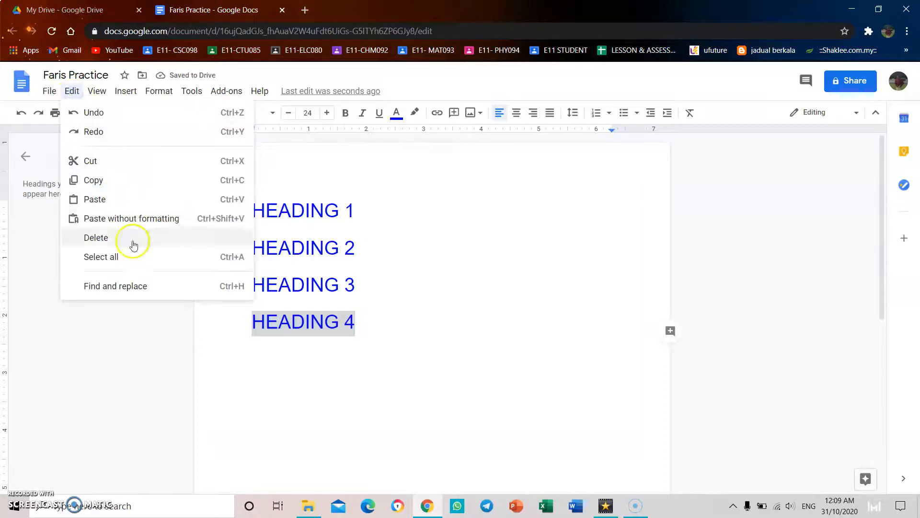
click(158, 288)
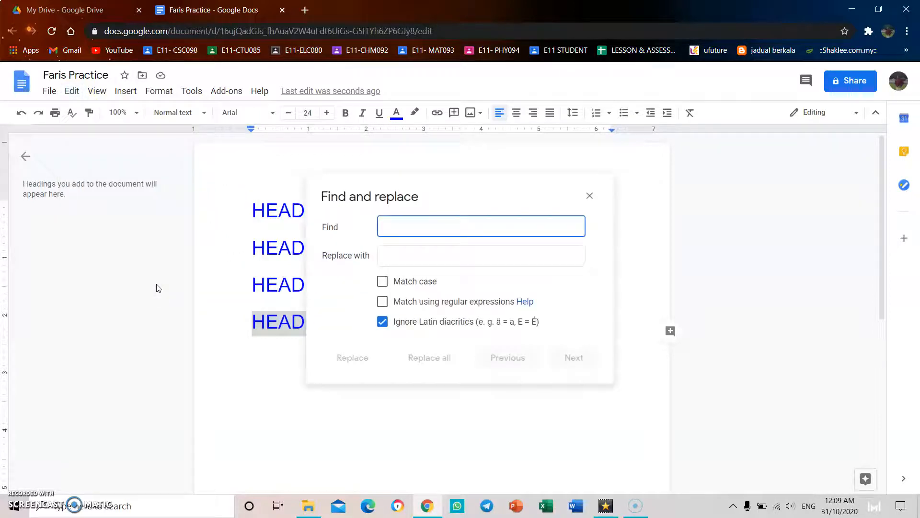
text(HE)
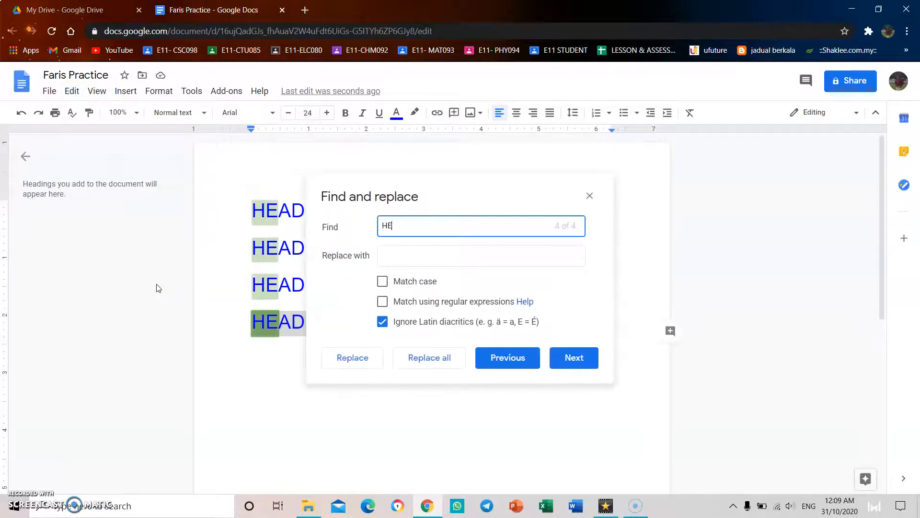
text(ADING)
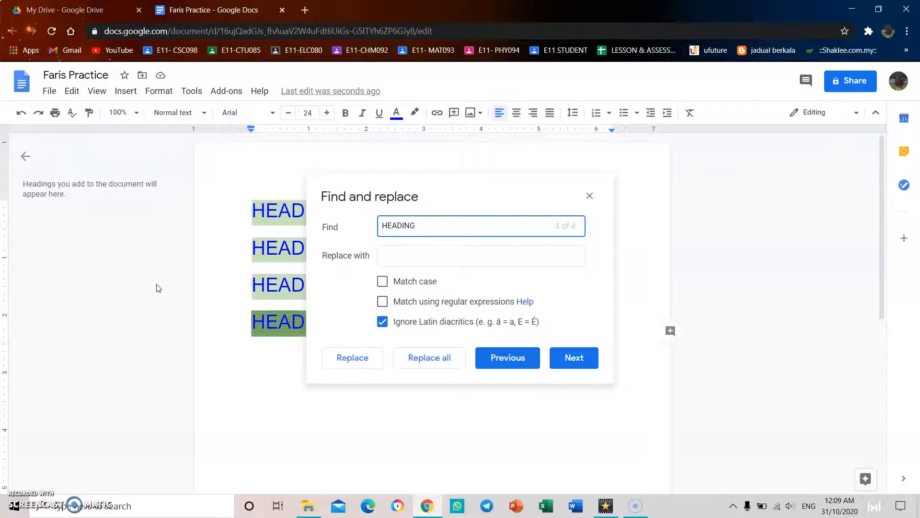
click(418, 260)
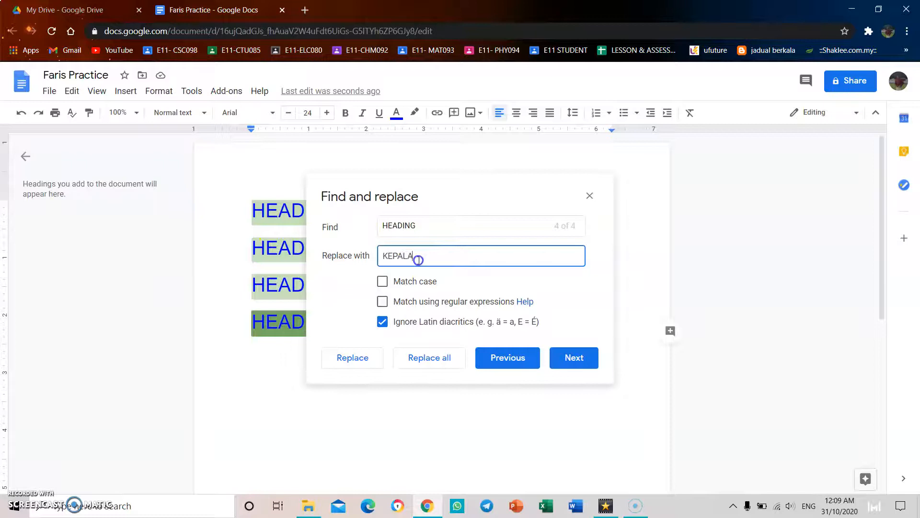
click(569, 361)
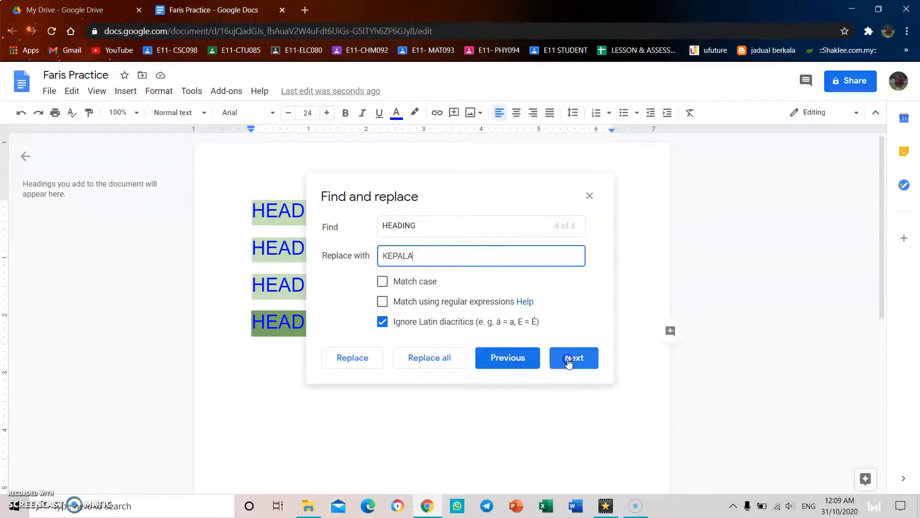
click(449, 360)
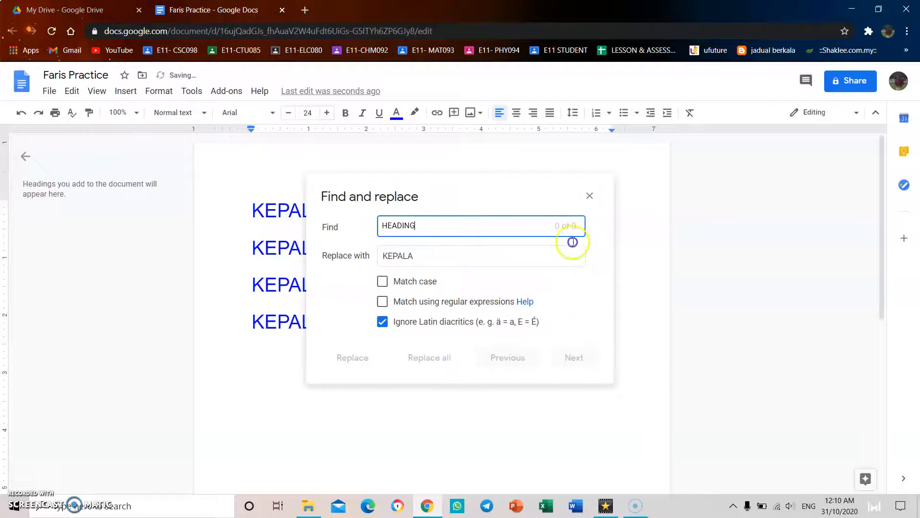
click(590, 196)
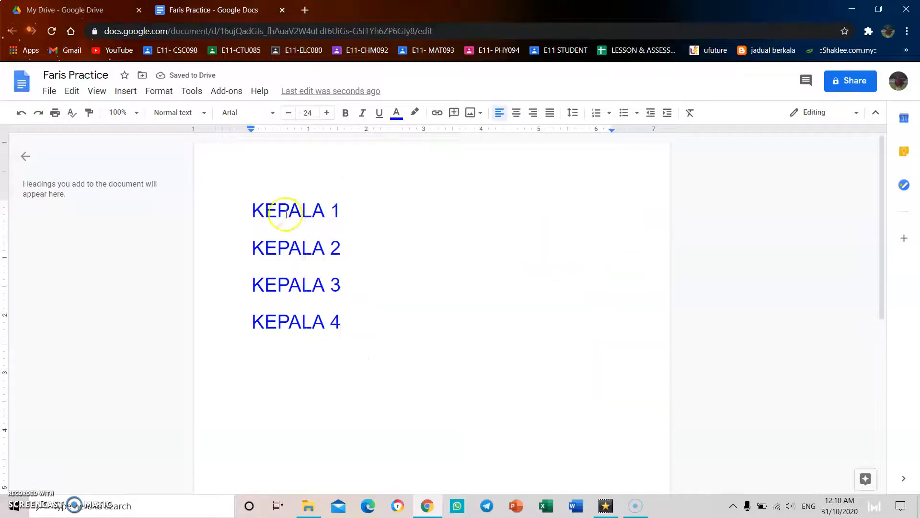
Insert a table with 7 columns and 5 rows directly below the KEPALA 1 line.
click(128, 95)
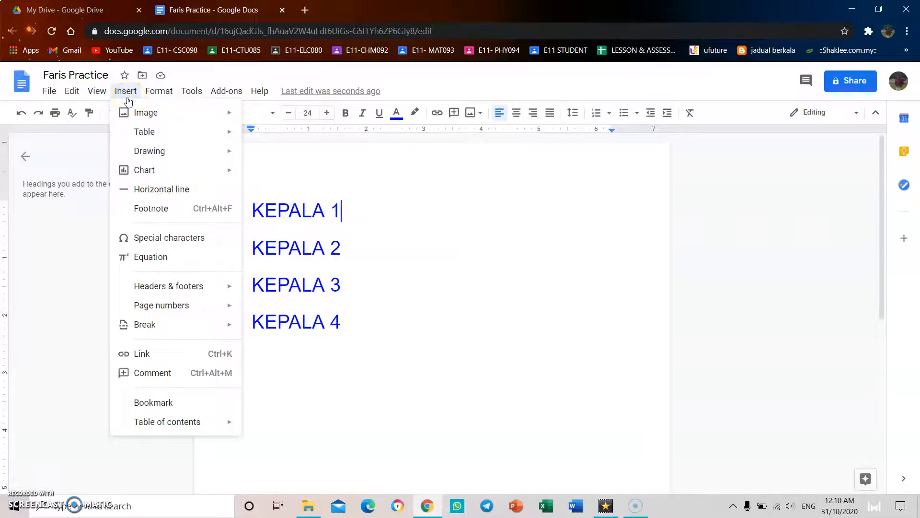
mouse_move(199, 114)
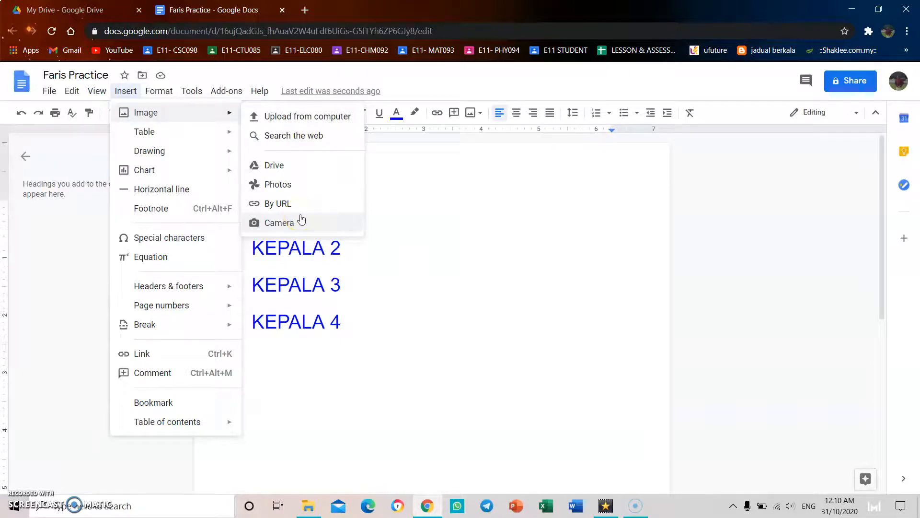
mouse_move(168, 129)
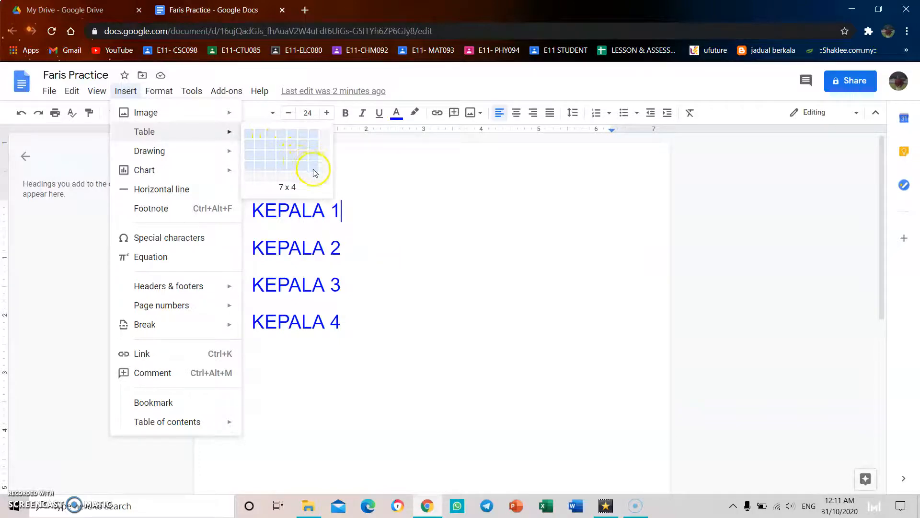
click(315, 180)
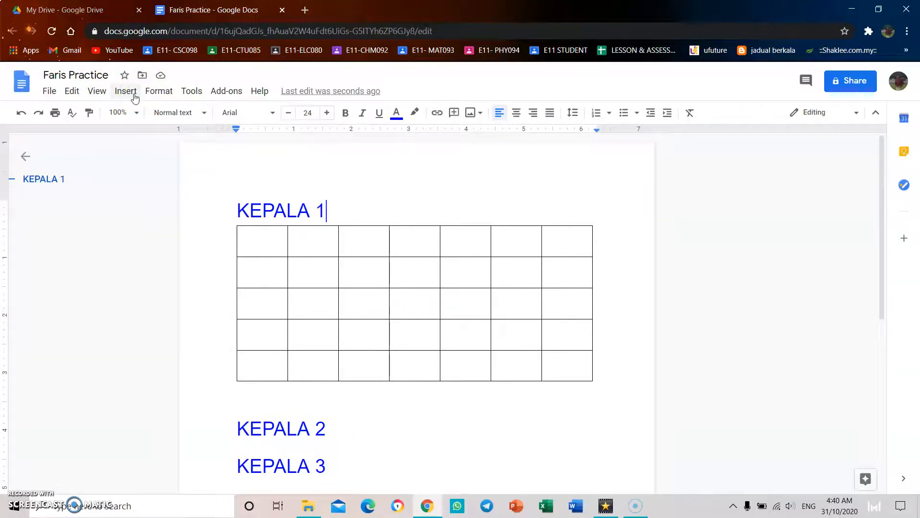
Insert a new drawing after KEPALA 1 containing a freehand Scribble rectangle about 3 by 2.3 inches.
click(125, 91)
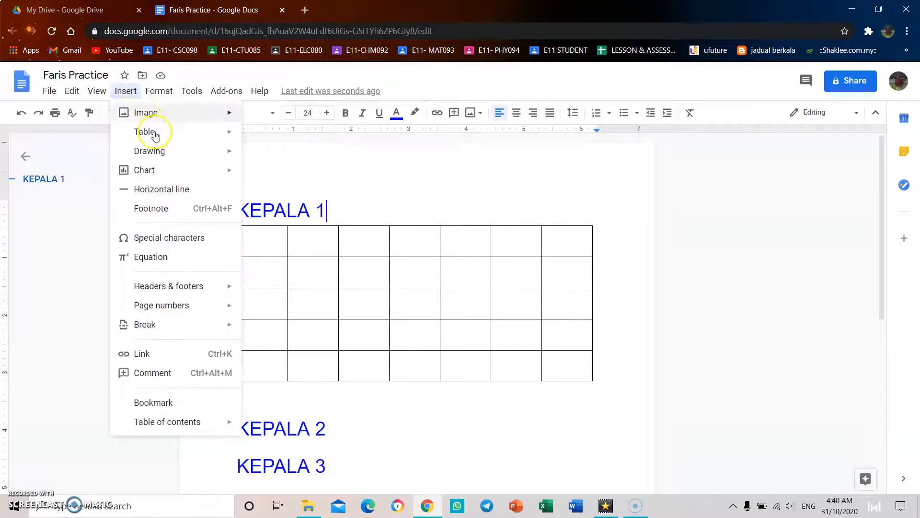
mouse_move(164, 149)
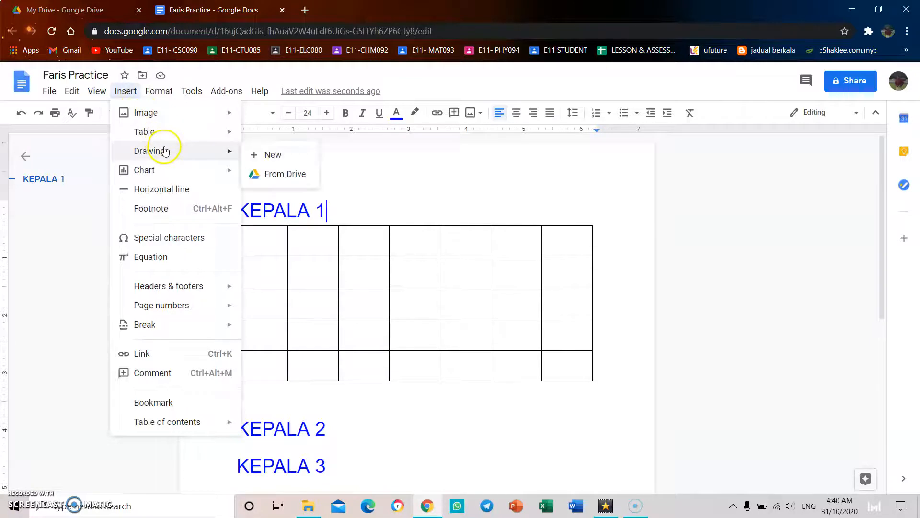
click(274, 158)
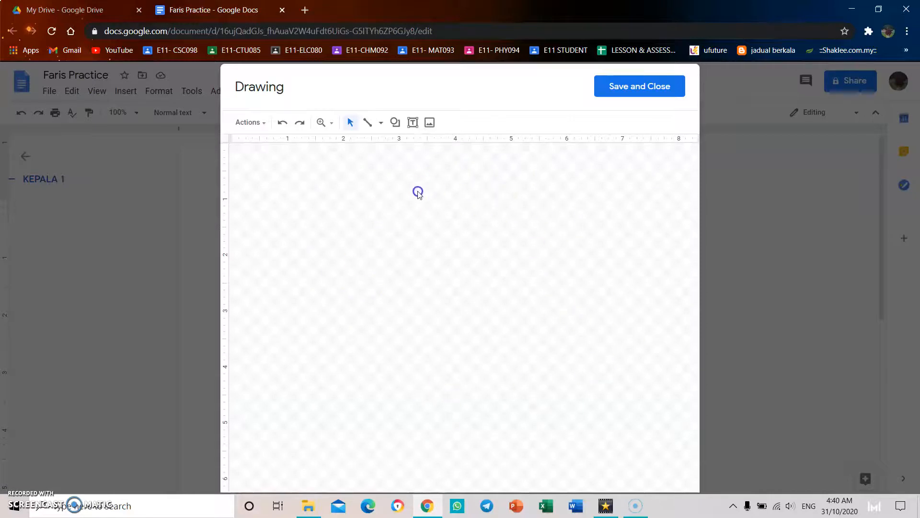
click(623, 95)
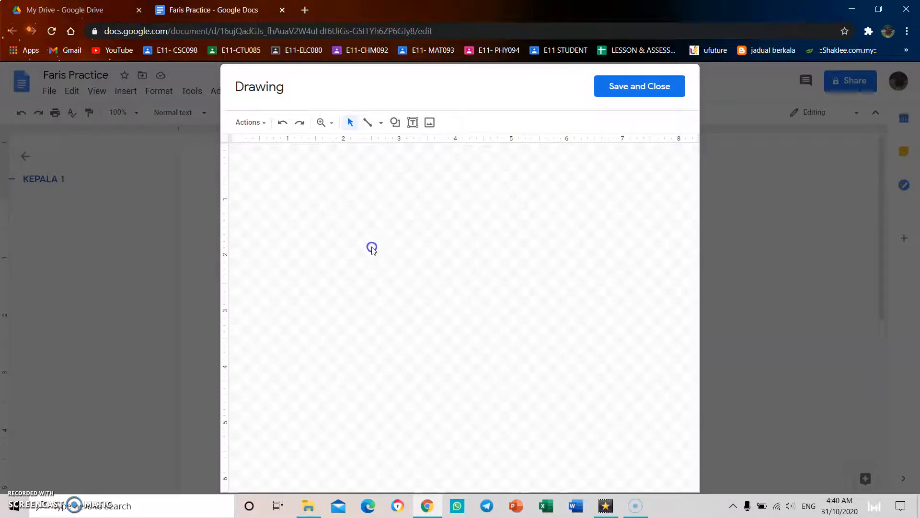
click(379, 126)
click(405, 255)
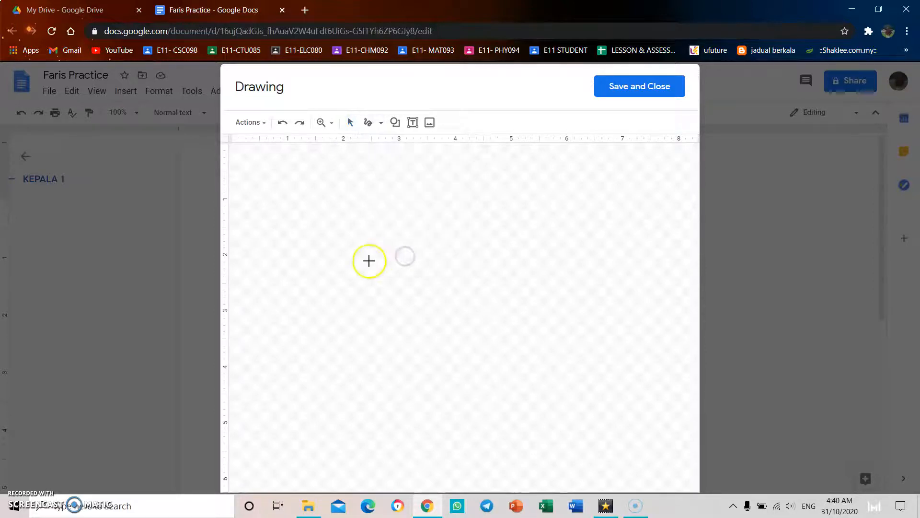
drag(341, 235, 339, 366)
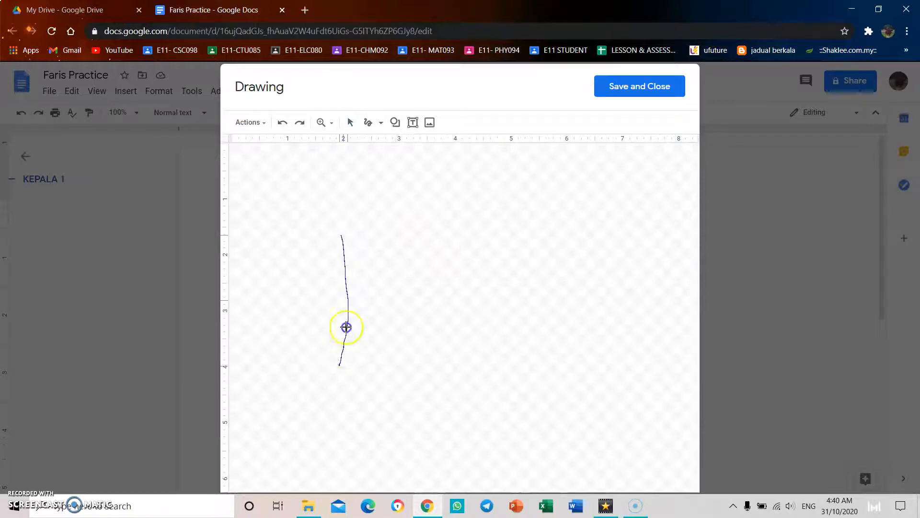
drag(342, 236, 527, 237)
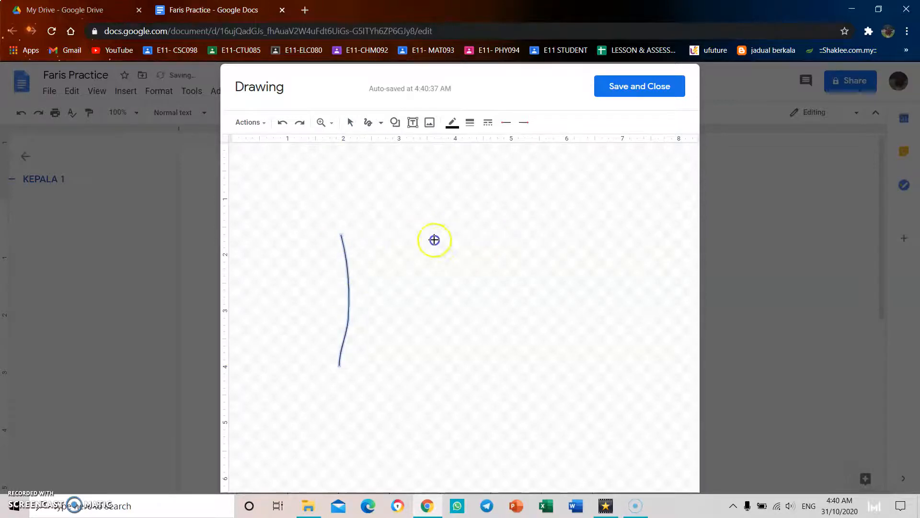
mouse_move(343, 235)
mouse_down()
mouse_move(505, 227)
mouse_move(514, 358)
mouse_up()
drag(340, 367, 518, 362)
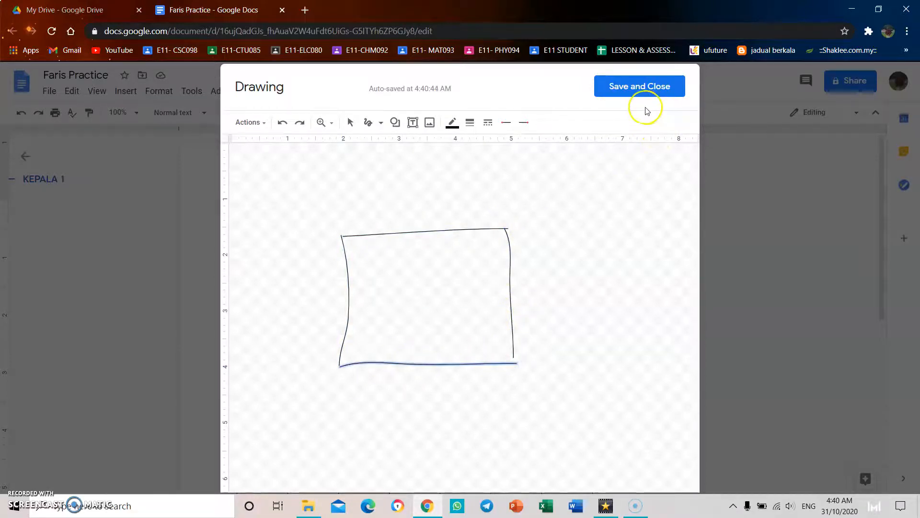
click(638, 91)
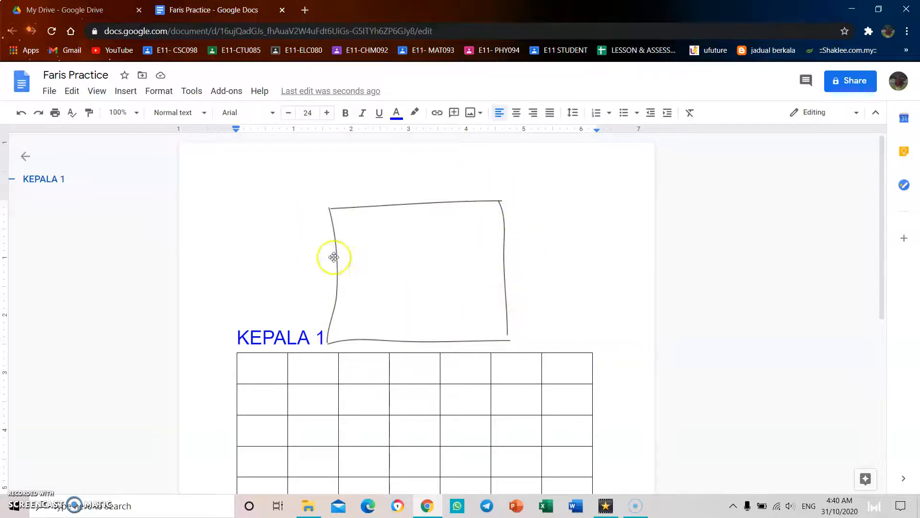
click(135, 94)
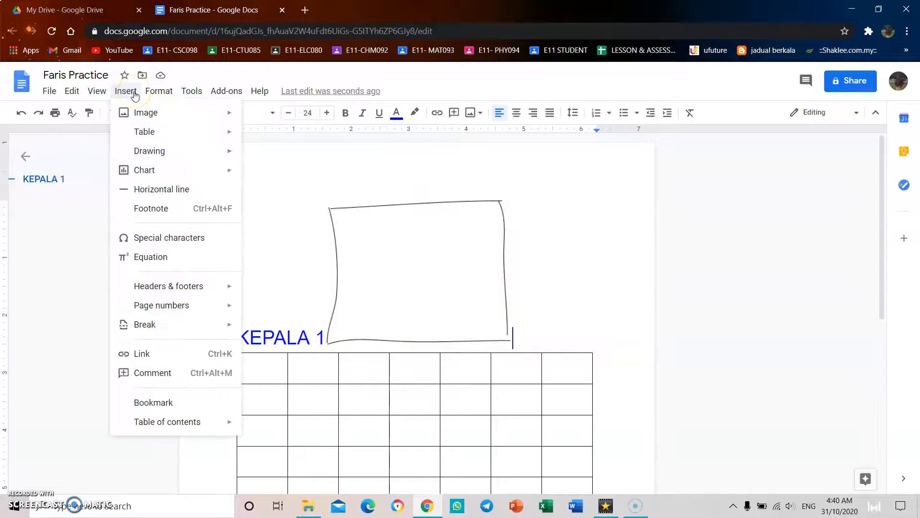
click(154, 171)
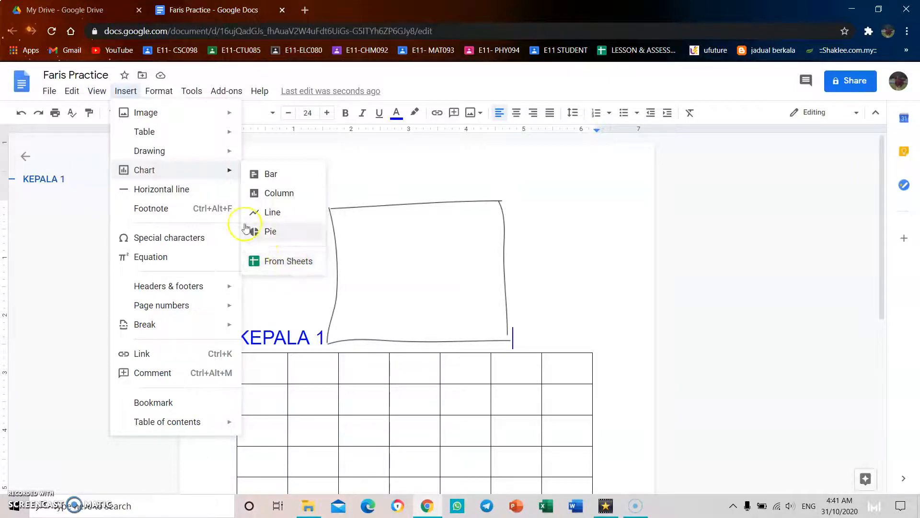
mouse_move(210, 282)
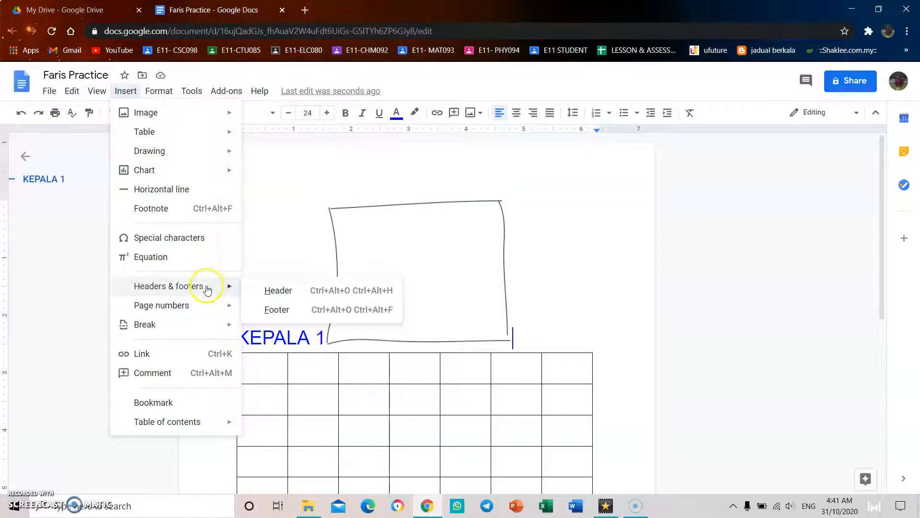
mouse_move(198, 328)
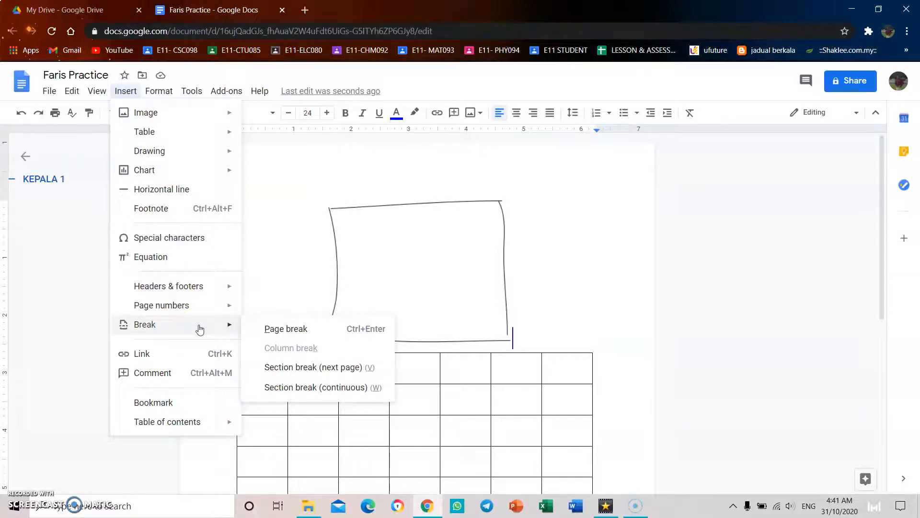
click(290, 279)
Insert a page break before the KEPALA 2 line.
scroll(249, 340, down, 5)
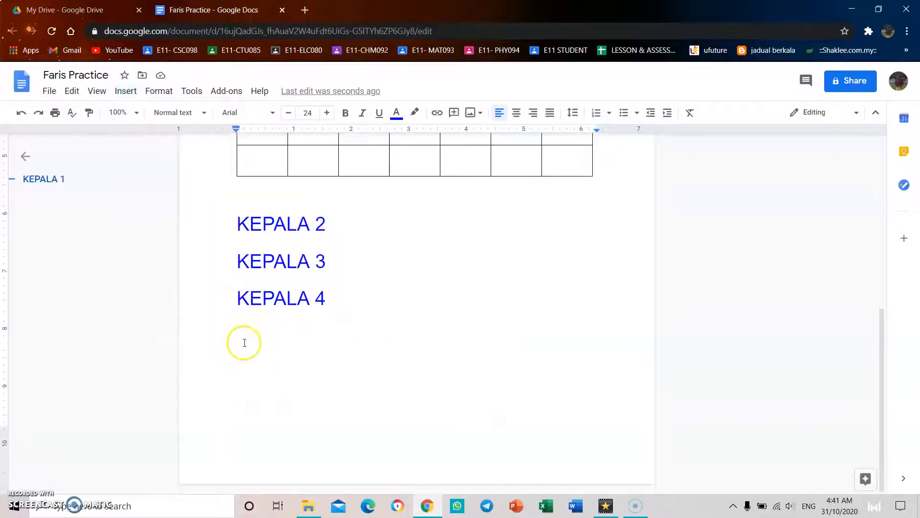
click(233, 224)
click(129, 96)
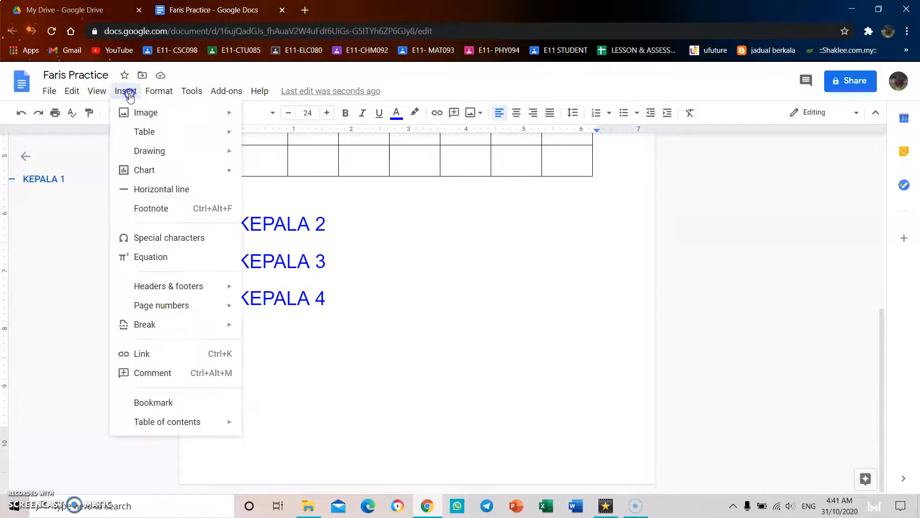
click(163, 321)
click(276, 330)
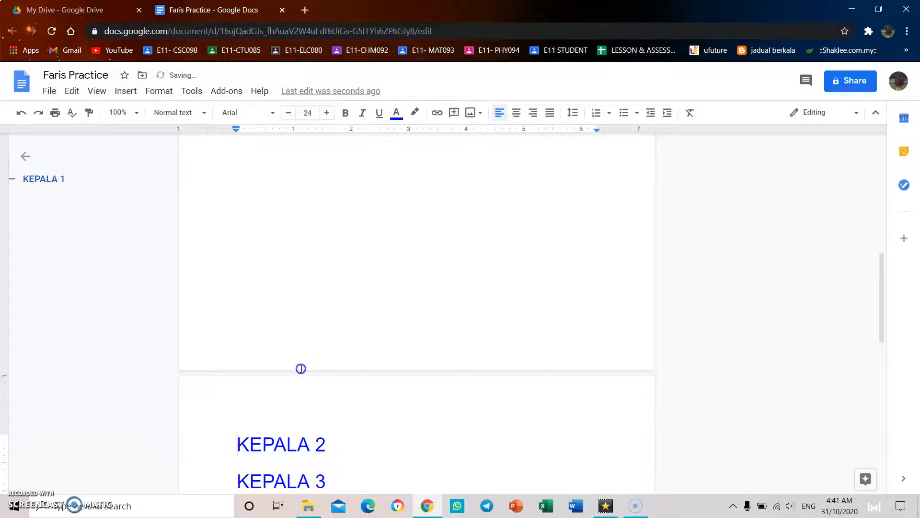
scroll(297, 373, down, 3)
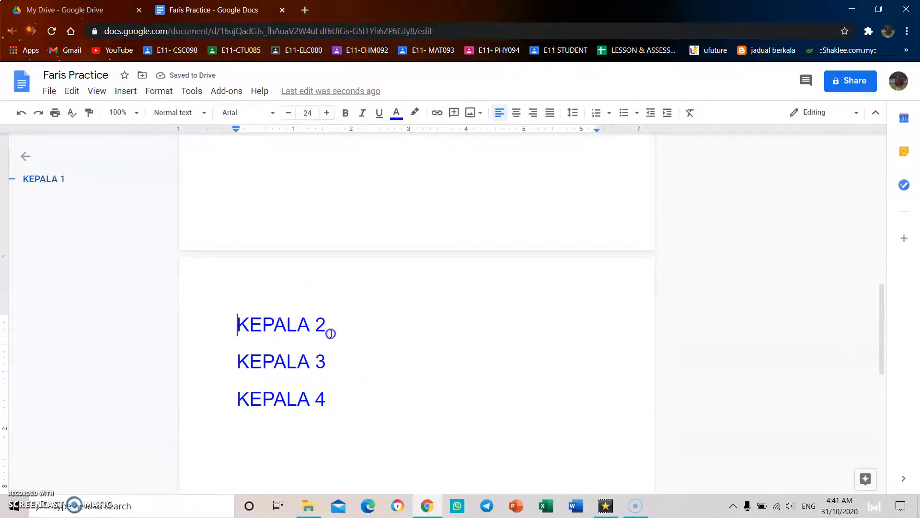
click(287, 391)
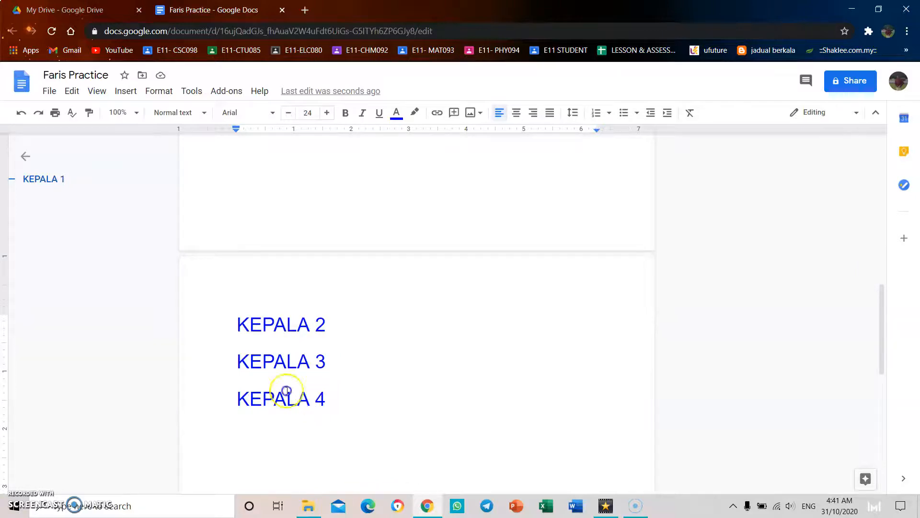
click(126, 96)
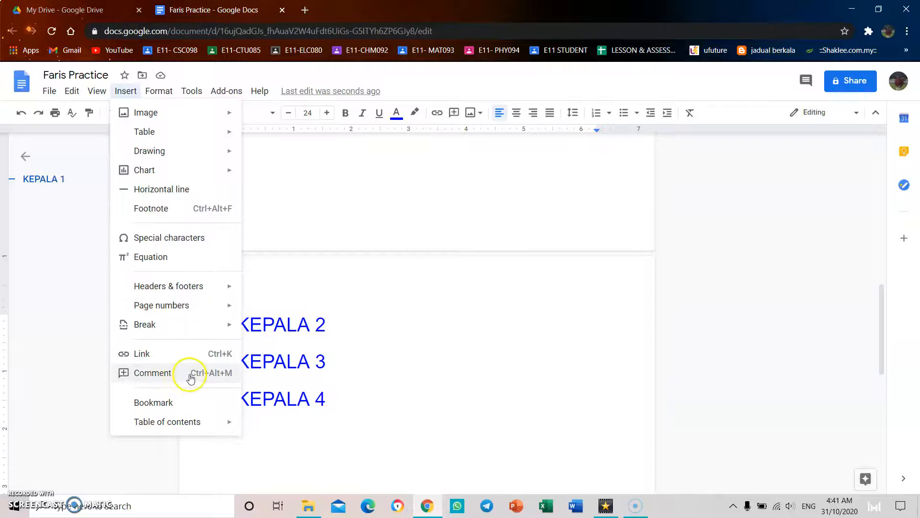
mouse_move(191, 91)
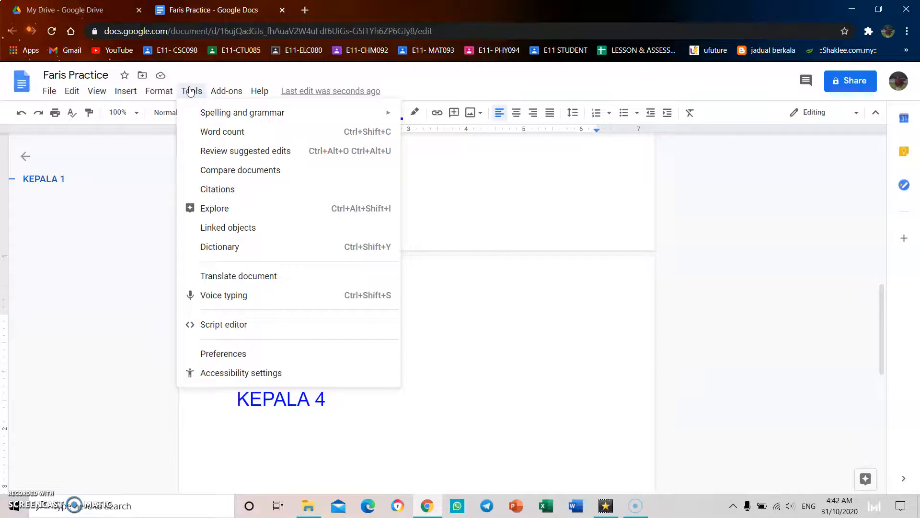
mouse_move(207, 113)
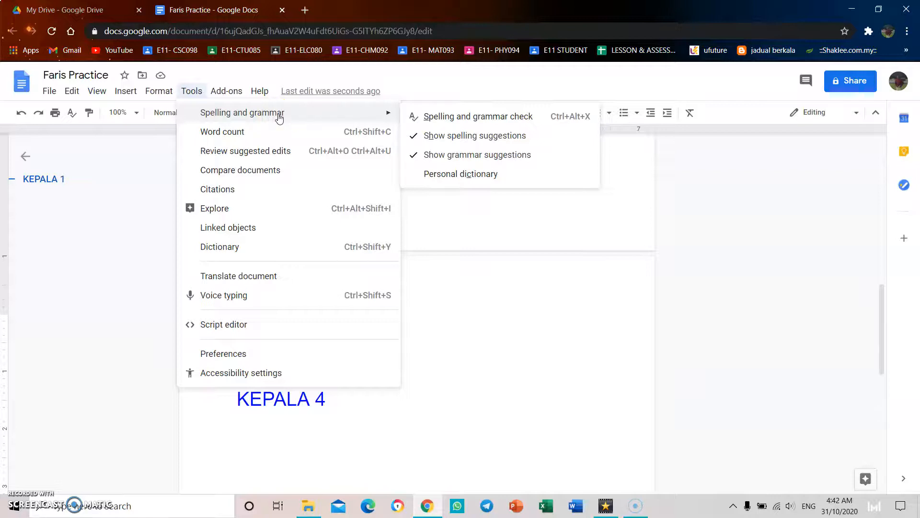
click(281, 130)
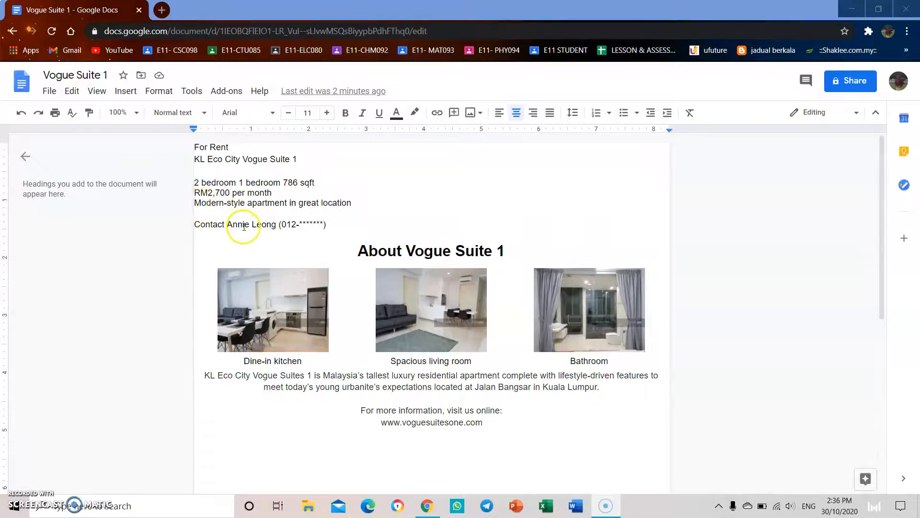
Set the page's top, bottom, left and right margins to 1 inch each in the page setup.
click(50, 91)
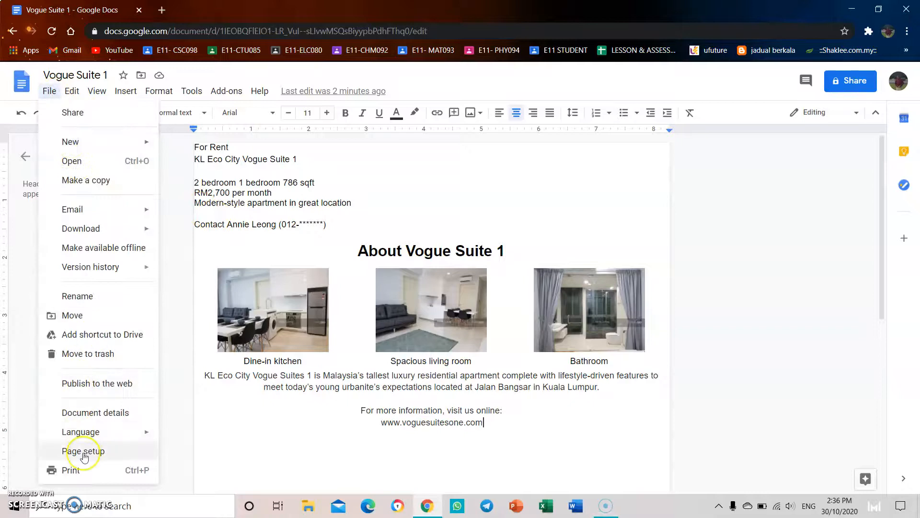
click(84, 453)
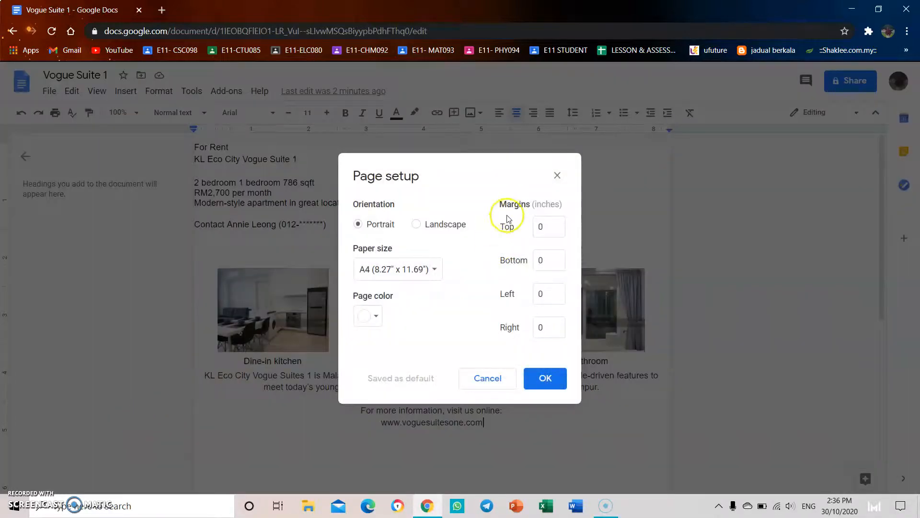
click(555, 228)
text(1)
key(Tab)
text(1)
key(Tab)
text(1)
key(Tab)
text(1)
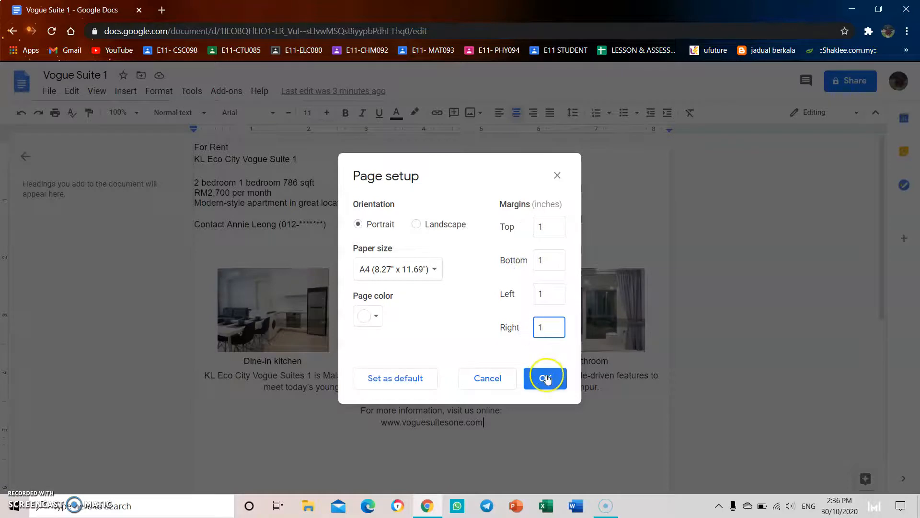
click(542, 373)
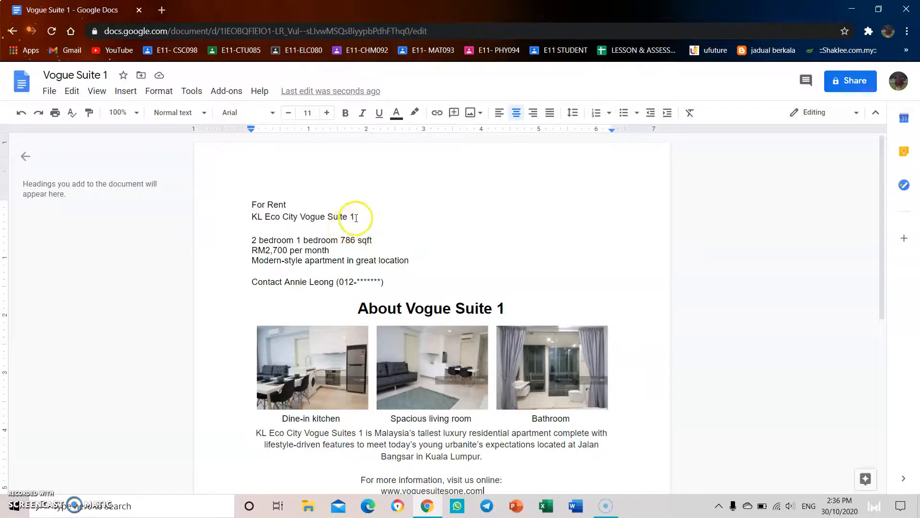
Format the two title lines, For Rent and KL Eco City Vogue Suite 1, in Lobster at size 24.
drag(356, 217, 253, 206)
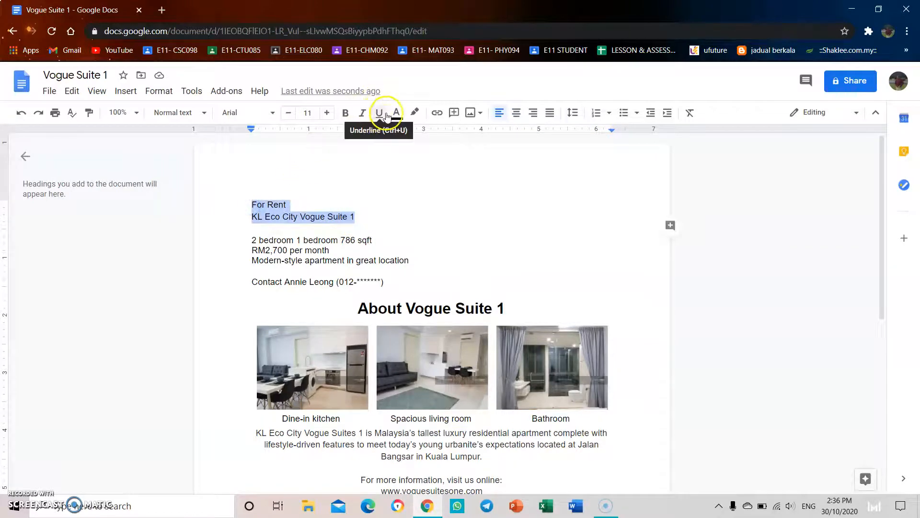
click(317, 112)
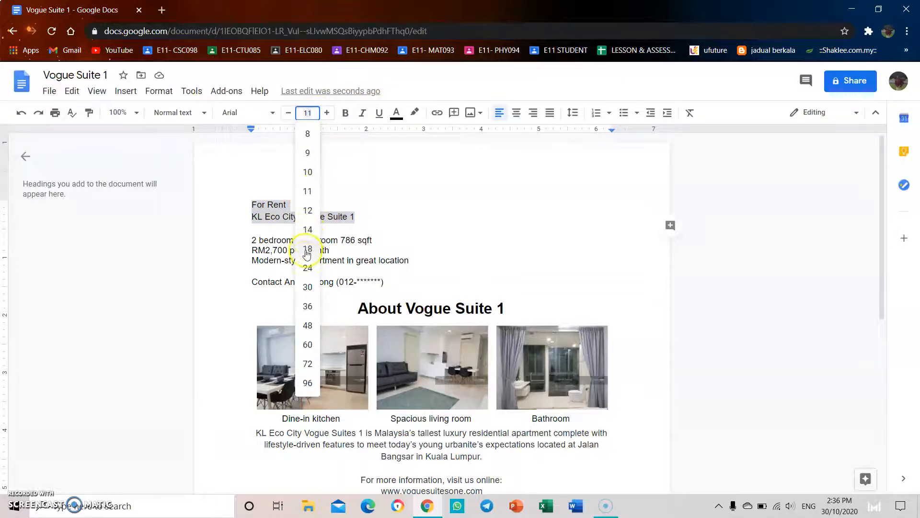
click(307, 269)
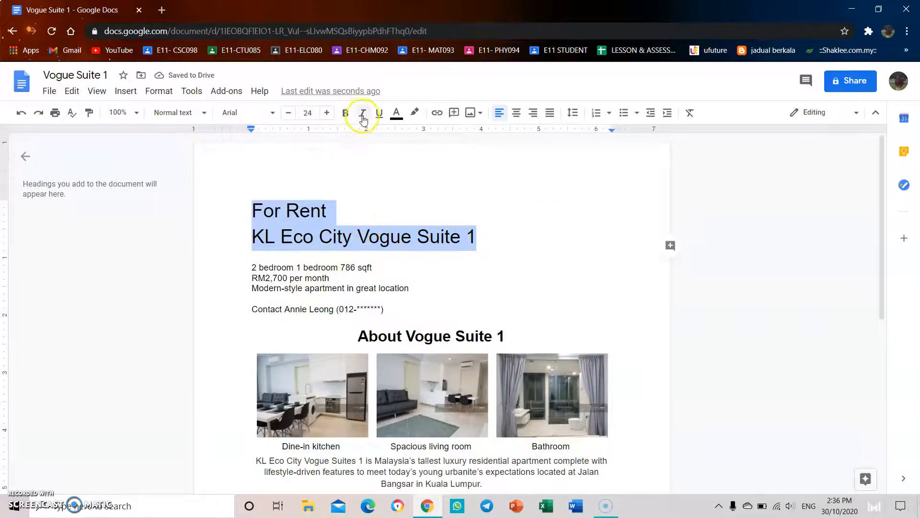
click(261, 115)
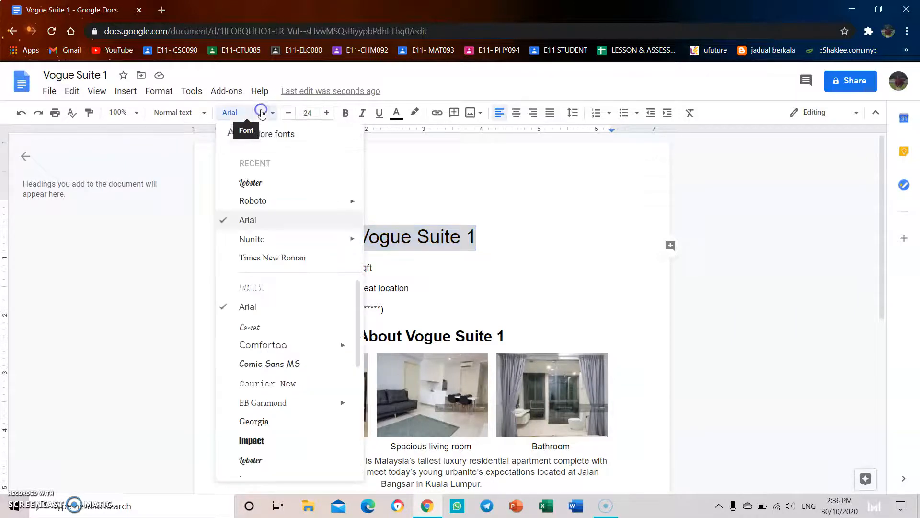
click(264, 185)
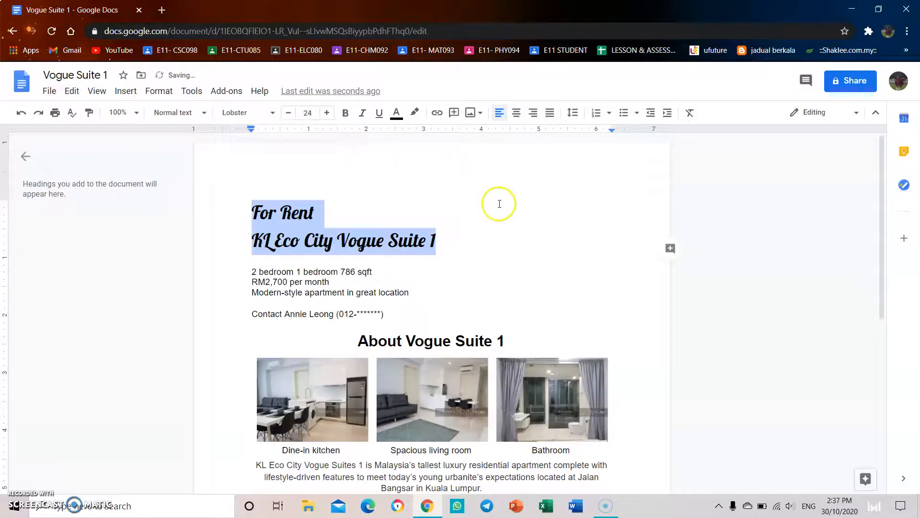
View the catalogue of additional fonts without adding any of them.
click(253, 115)
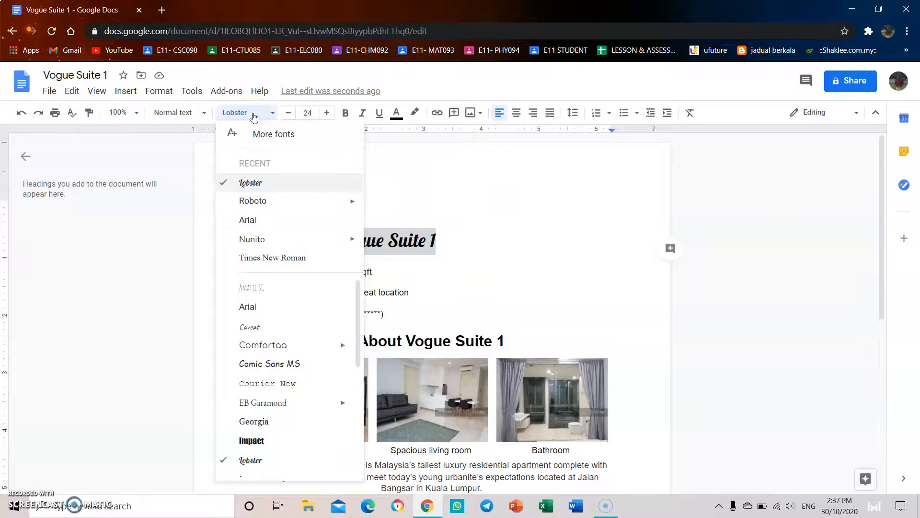
click(277, 136)
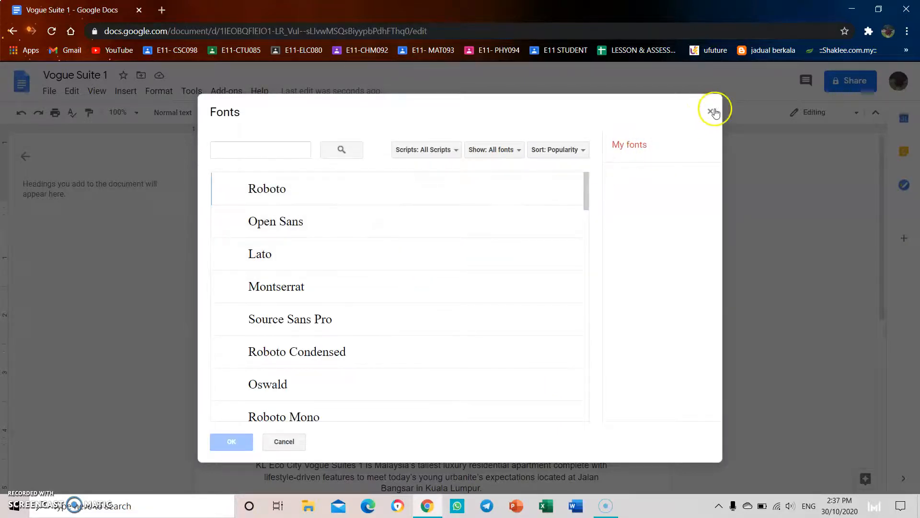
click(711, 111)
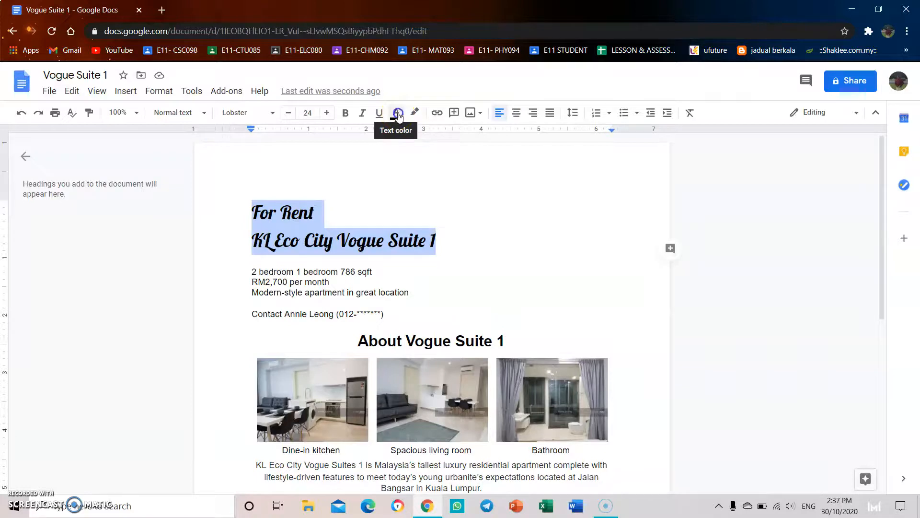
Color the two selected title lines light green and underline them.
click(397, 114)
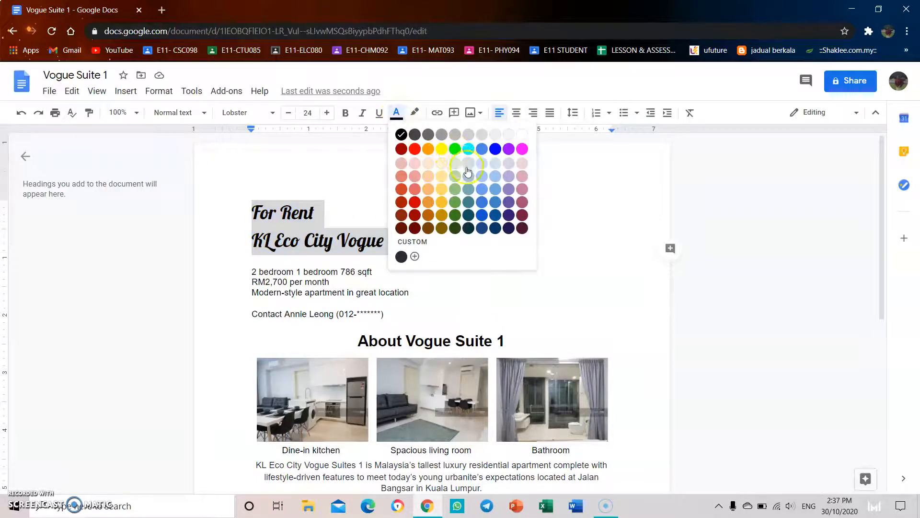
click(457, 188)
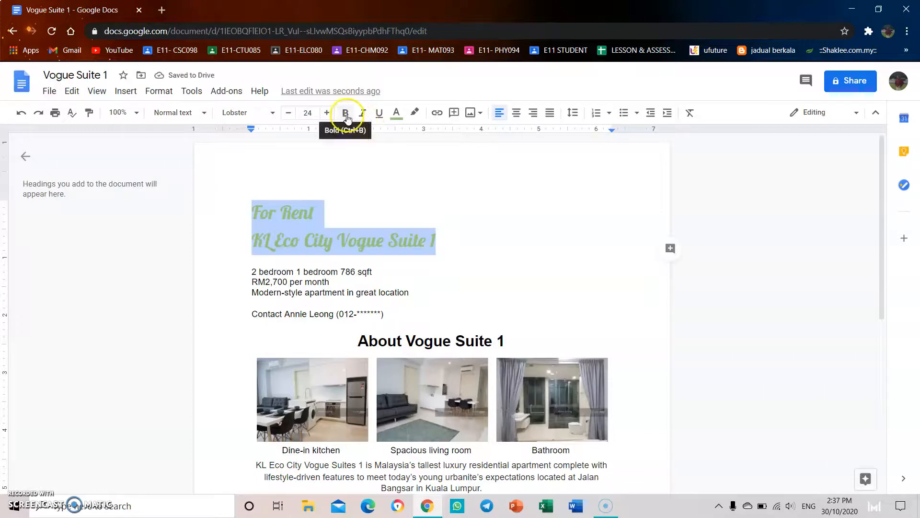
click(379, 115)
click(396, 278)
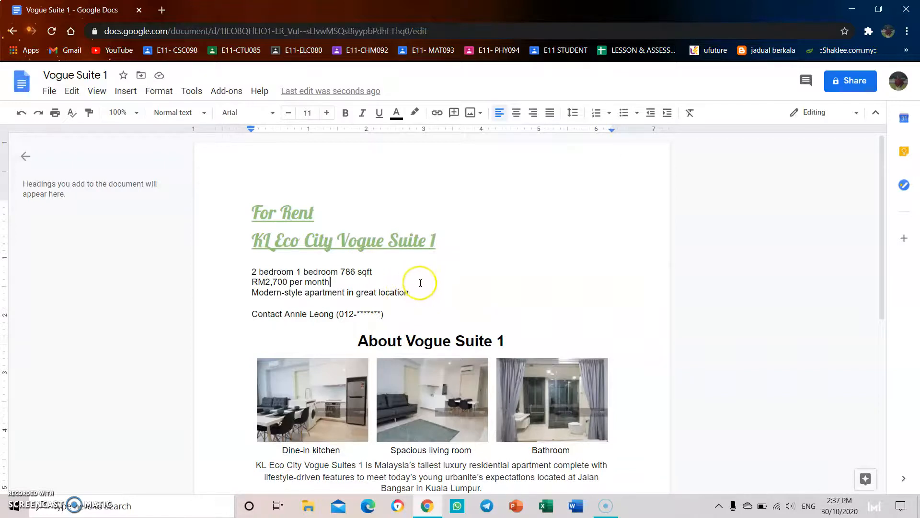
Set the line spacing of the three lines describing bedrooms, monthly rent and location to 1.5.
drag(413, 293, 250, 276)
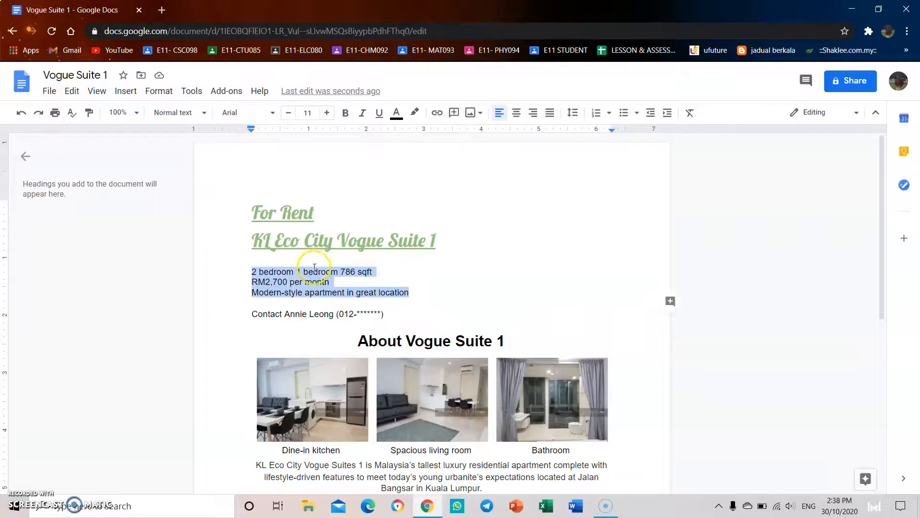
click(574, 113)
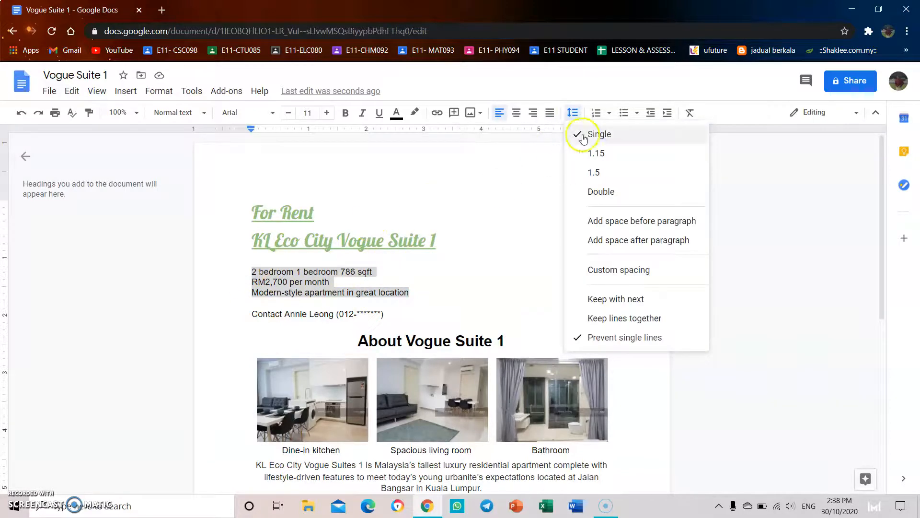
click(628, 174)
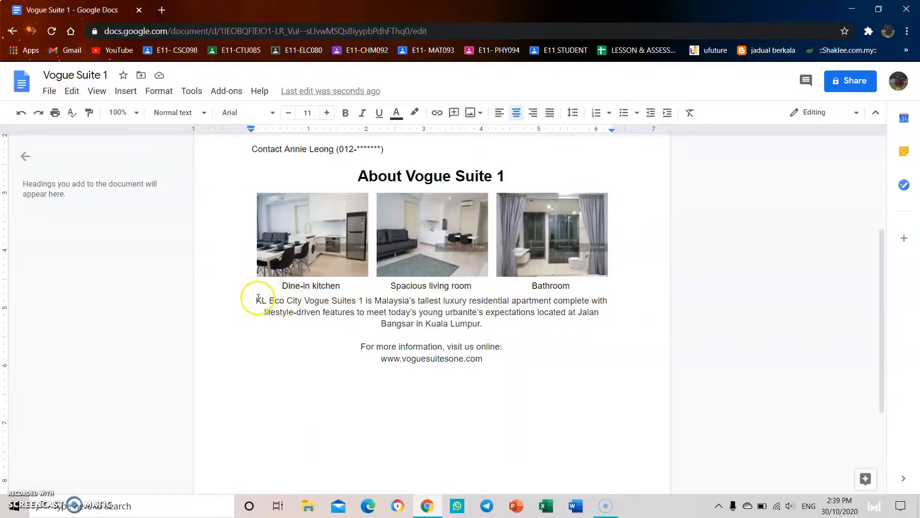
Add space before the paragraph below the photos that describes KL Eco City Vogue Suites 1.
drag(254, 303, 482, 327)
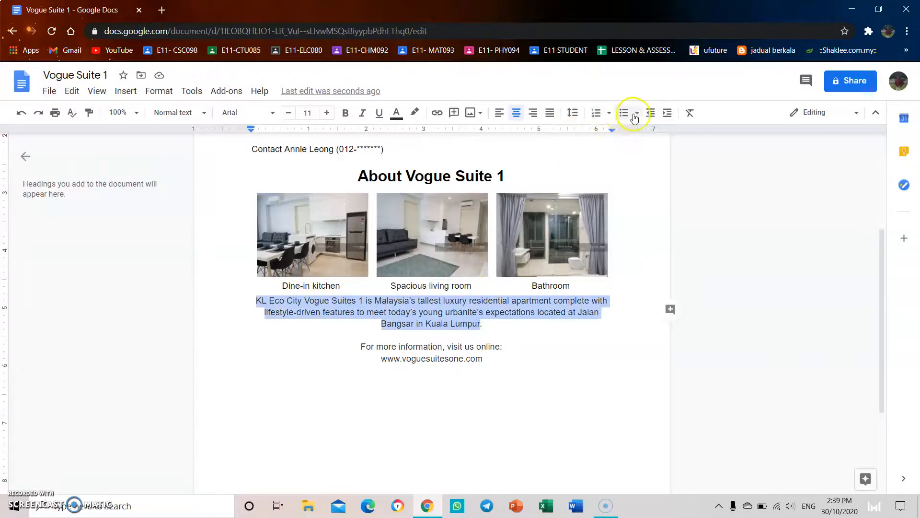
click(574, 114)
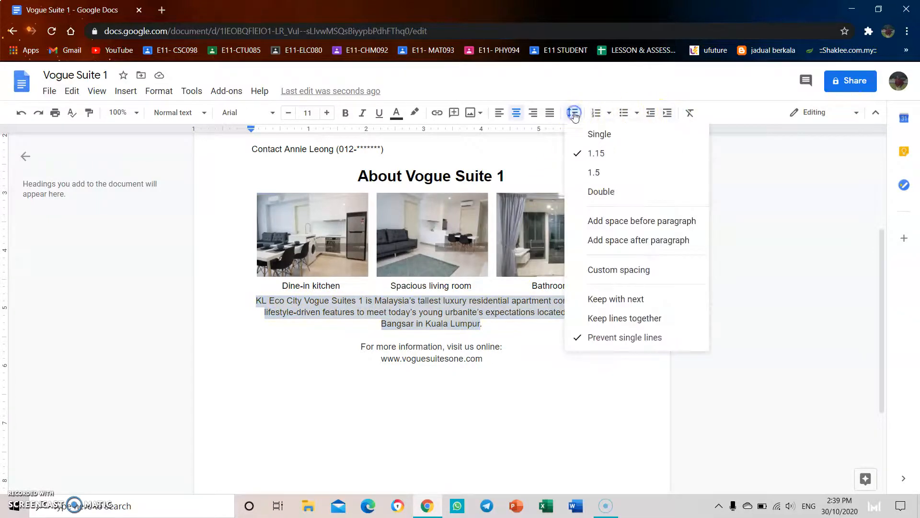
click(611, 222)
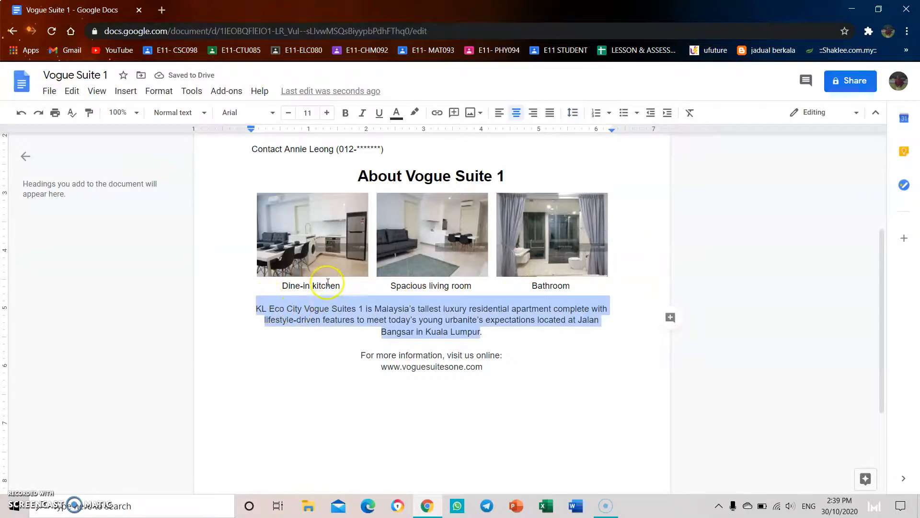
click(490, 333)
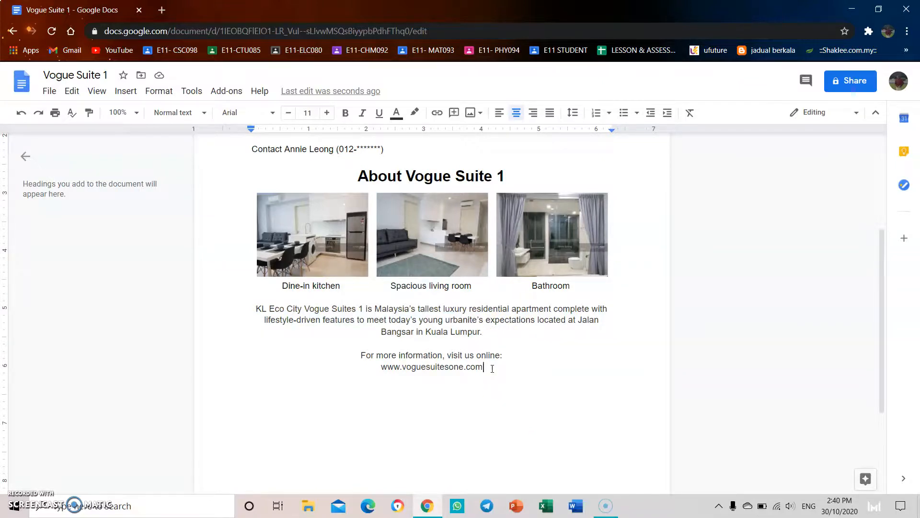
drag(486, 368, 381, 369)
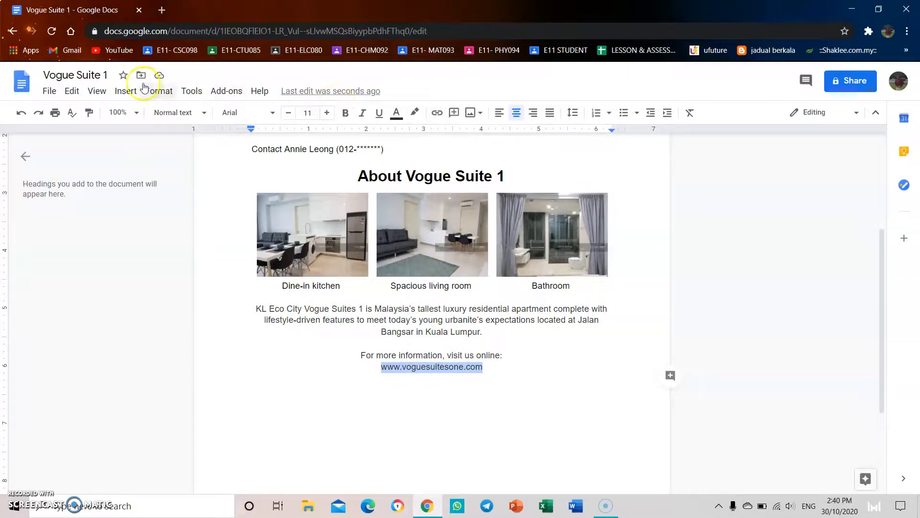
click(130, 91)
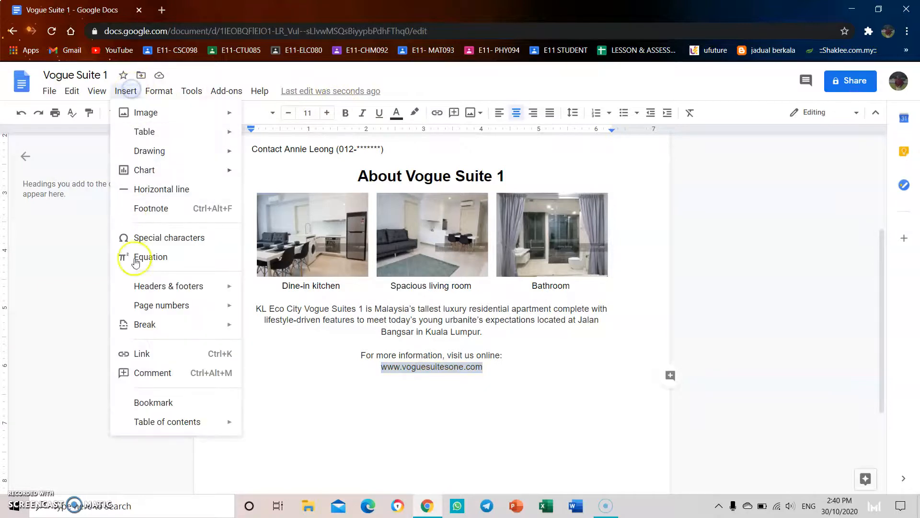
click(140, 355)
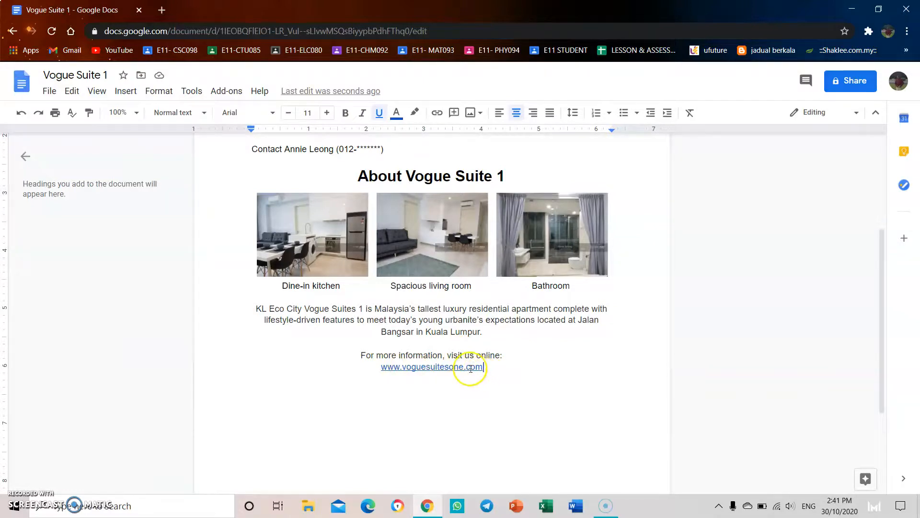
Center the two title lines, For Rent and KL Eco City Vogue Suite 1.
scroll(501, 359, up, 4)
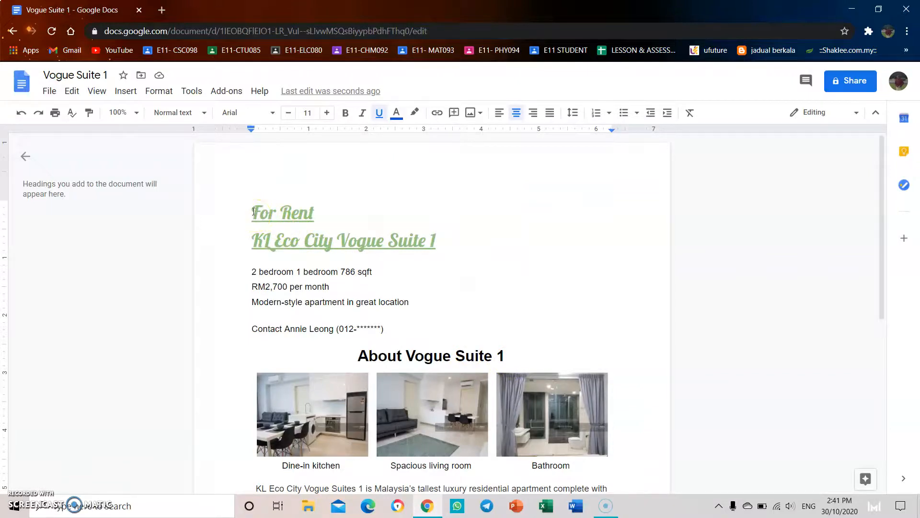
drag(254, 211, 434, 250)
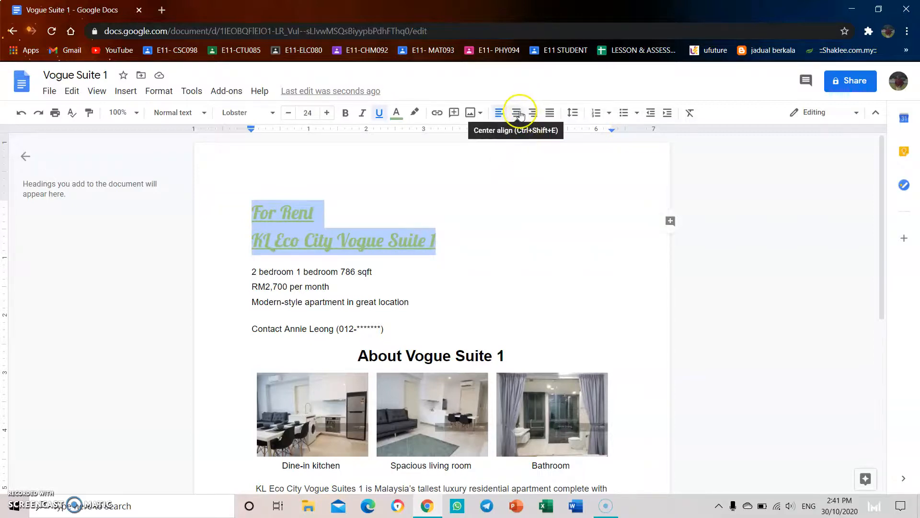
click(519, 113)
click(543, 242)
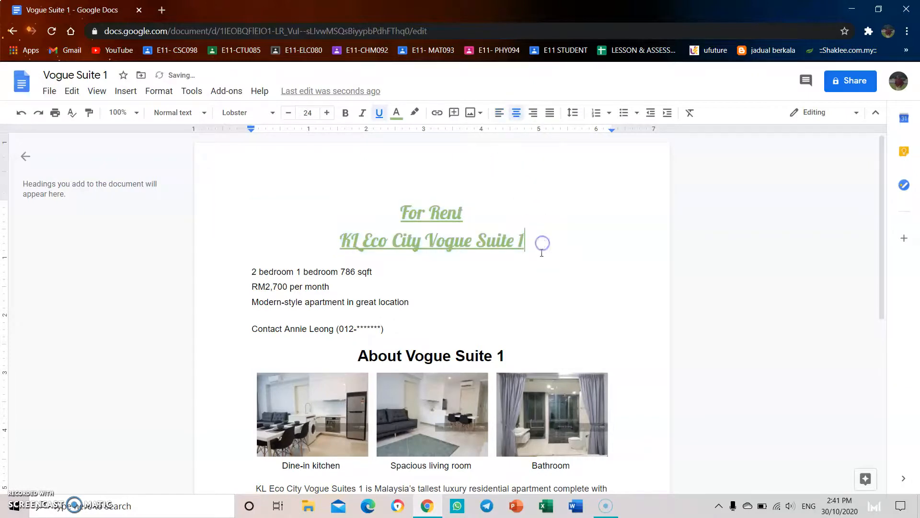
Review the formatted document and view its sharing and link options without changing them.
scroll(532, 266, down, 5)
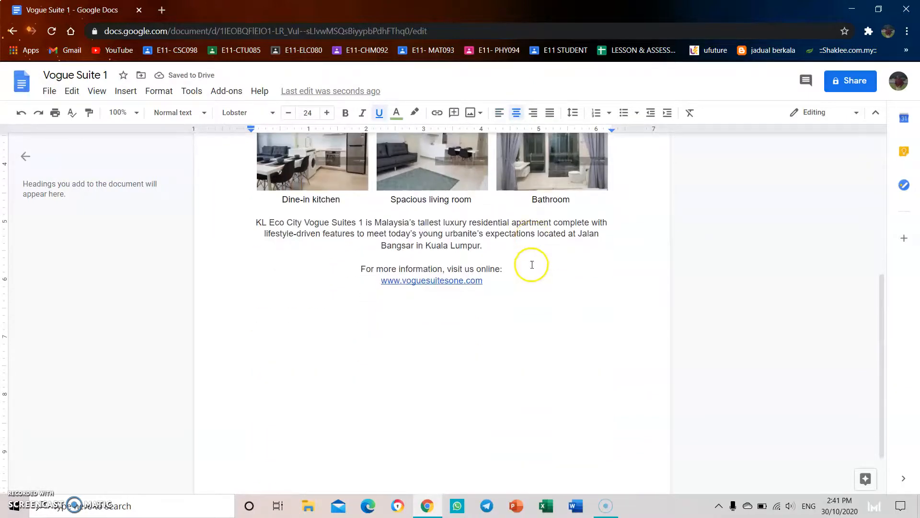
scroll(673, 163, up, 5)
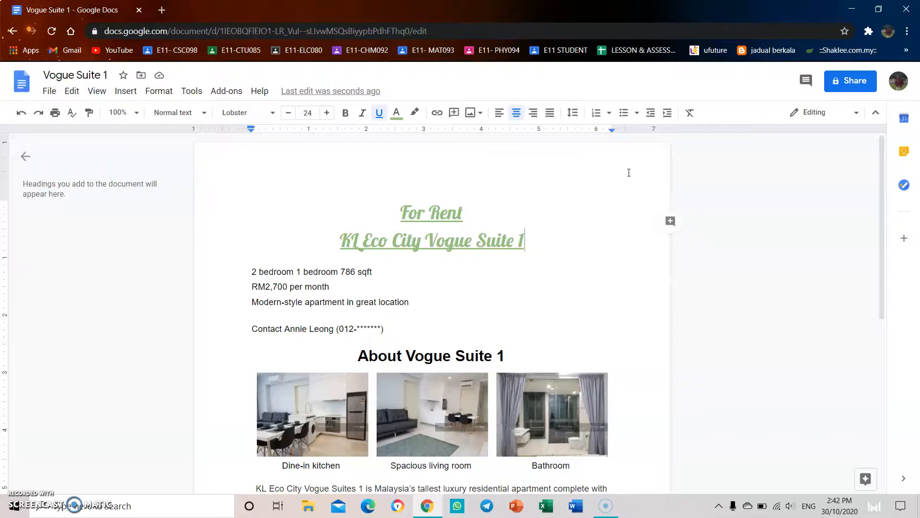
click(838, 83)
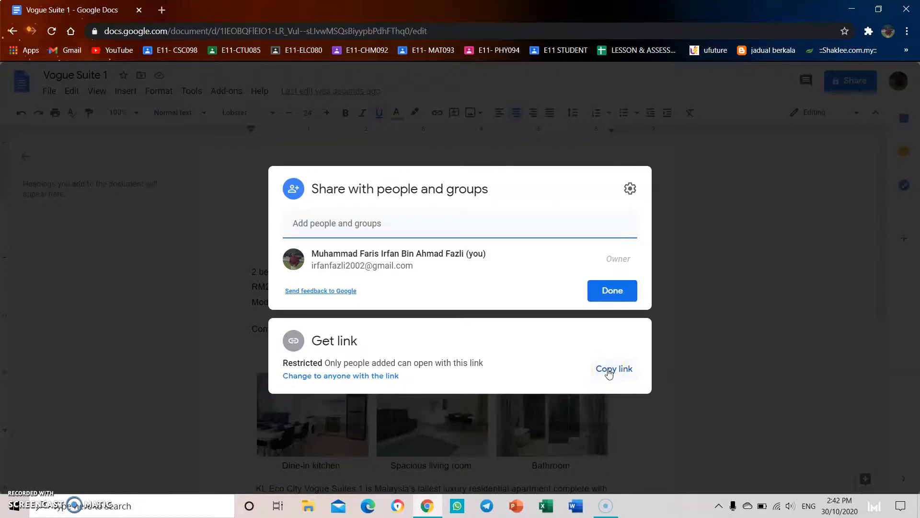
click(635, 290)
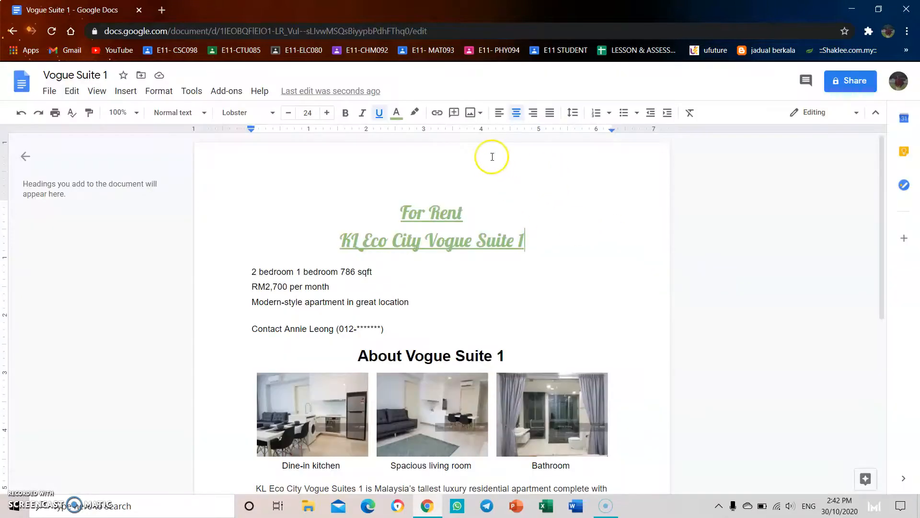
View the file formats in which the document can be downloaded.
click(50, 91)
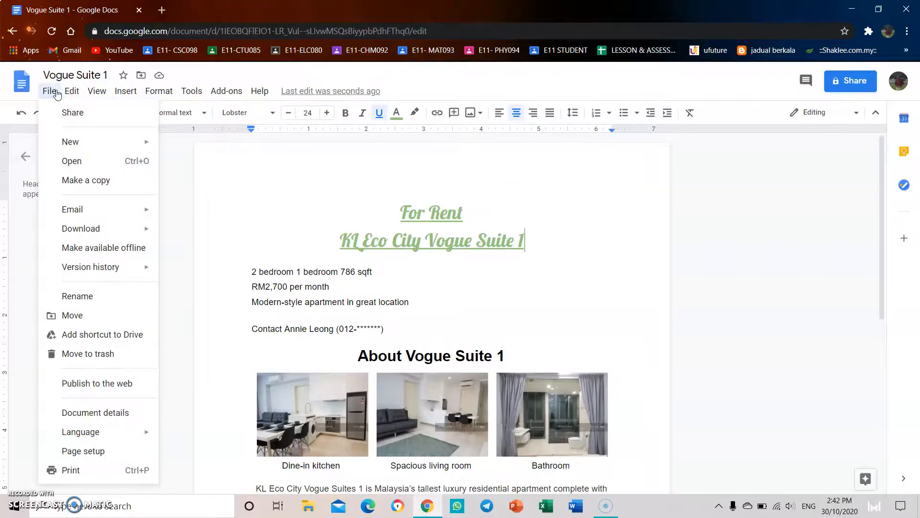
mouse_move(130, 228)
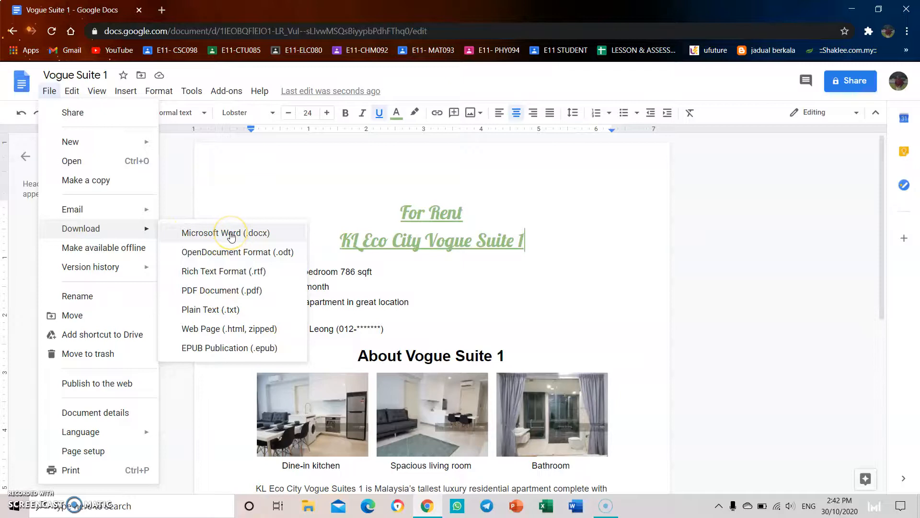
click(255, 181)
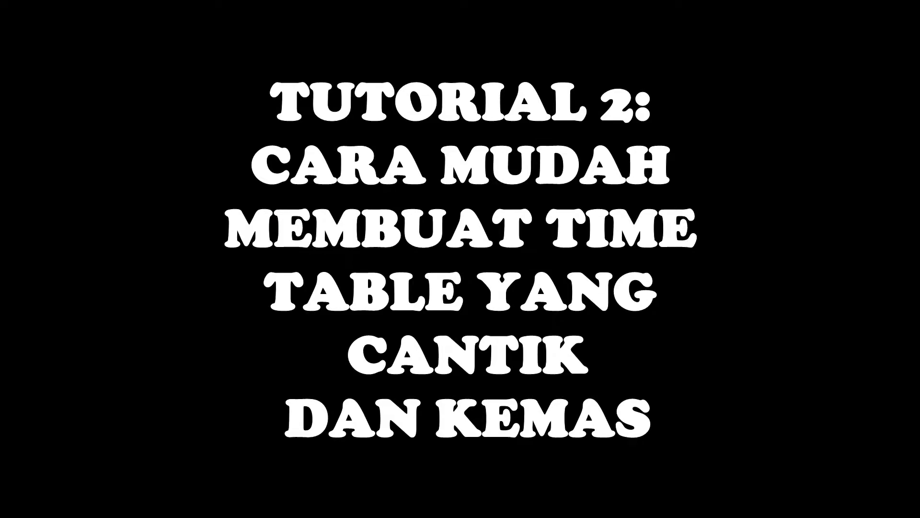
Insert a table with seven columns and five rows below the Weekly Schedule line.
click(442, 280)
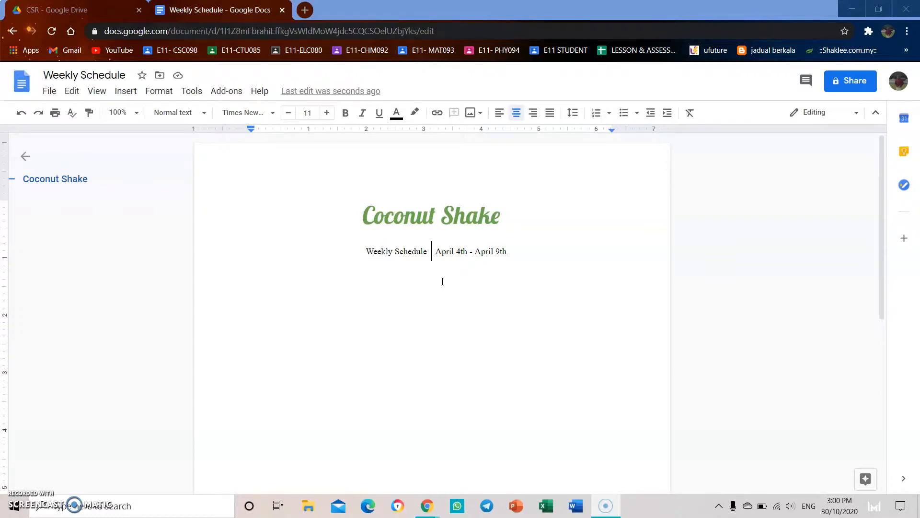
click(129, 95)
mouse_move(146, 132)
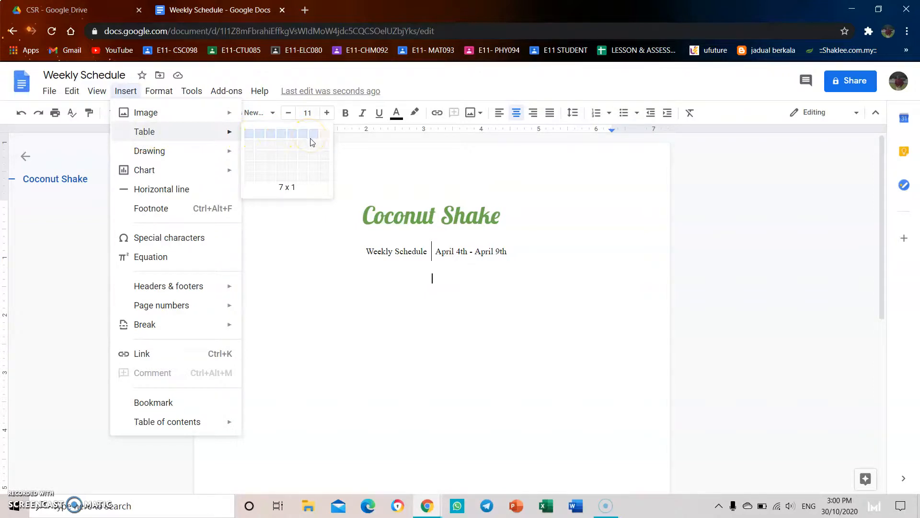
click(315, 176)
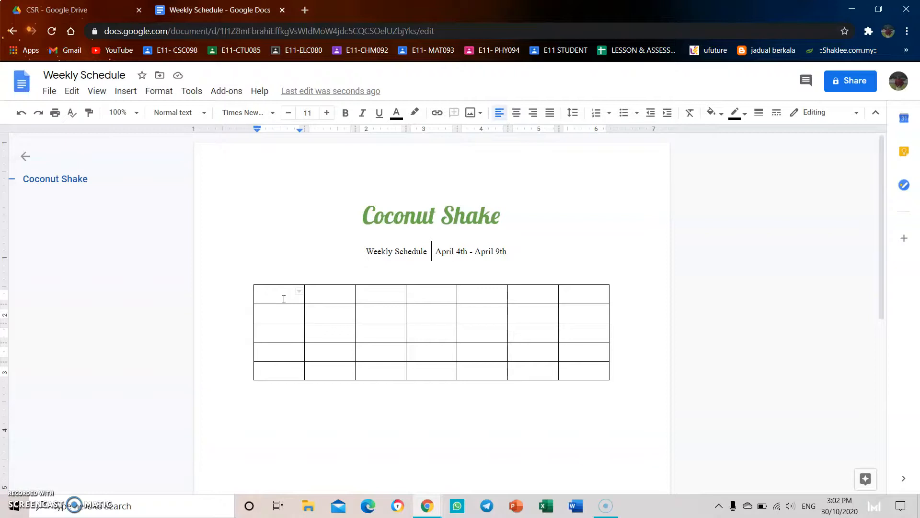
Enter the four staff members' first names in the first four cells of the table's first column.
text(Faris)
key(Down)
text(Aina)
key(Down)
text(Afnan)
key(Down)
text(Aisyah)
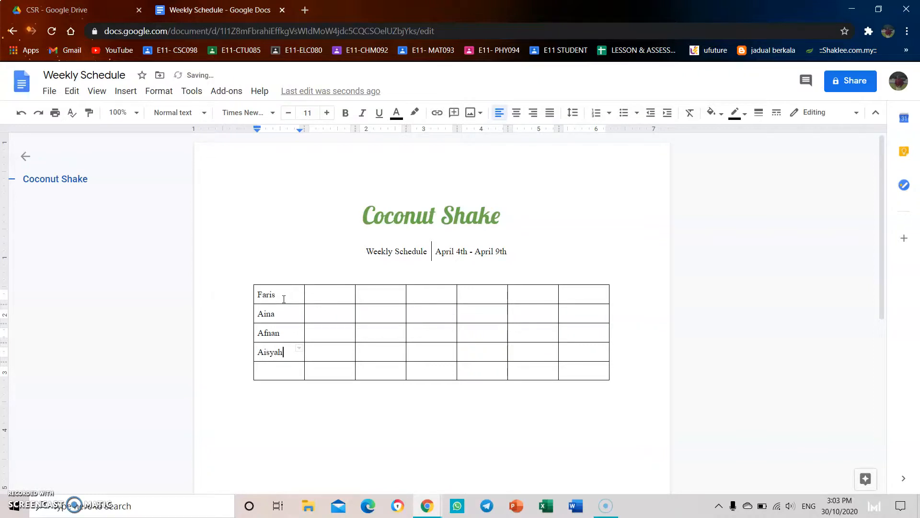
Insert an empty row above the first staff name in the table.
click(285, 296)
right_click(280, 294)
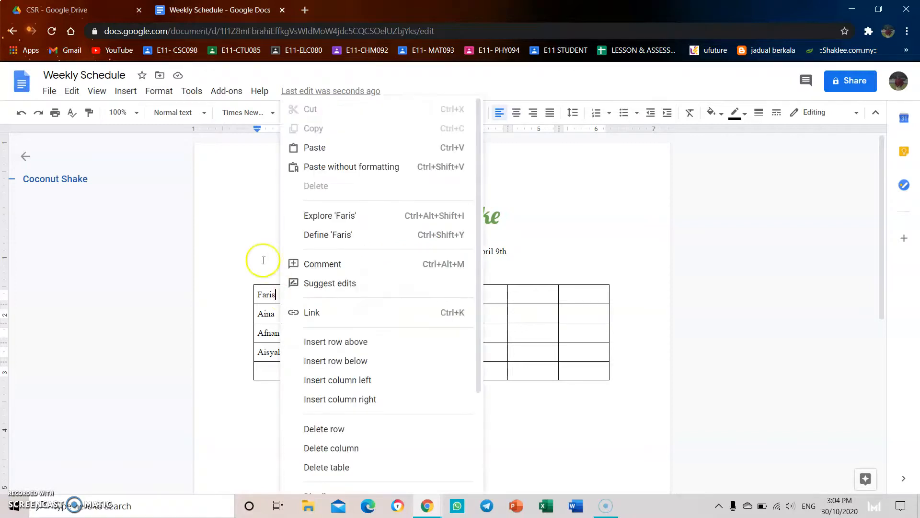
click(366, 344)
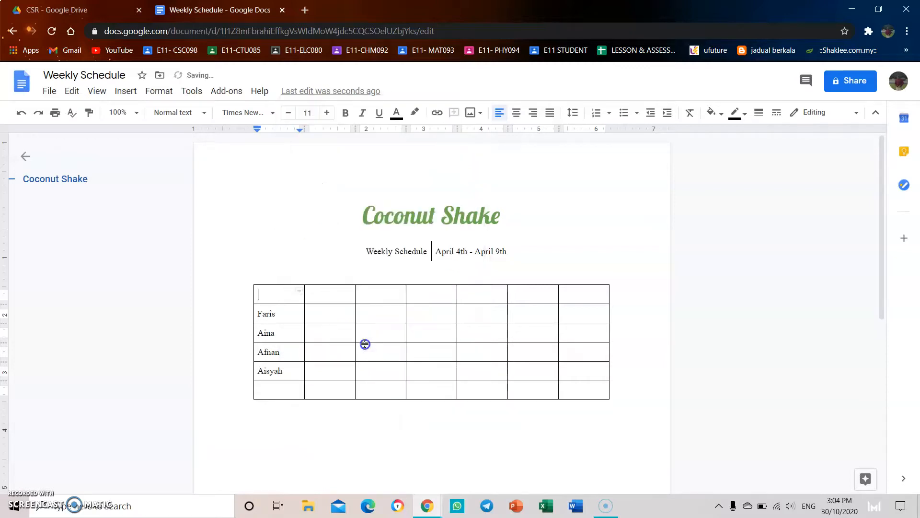
click(419, 302)
click(464, 296)
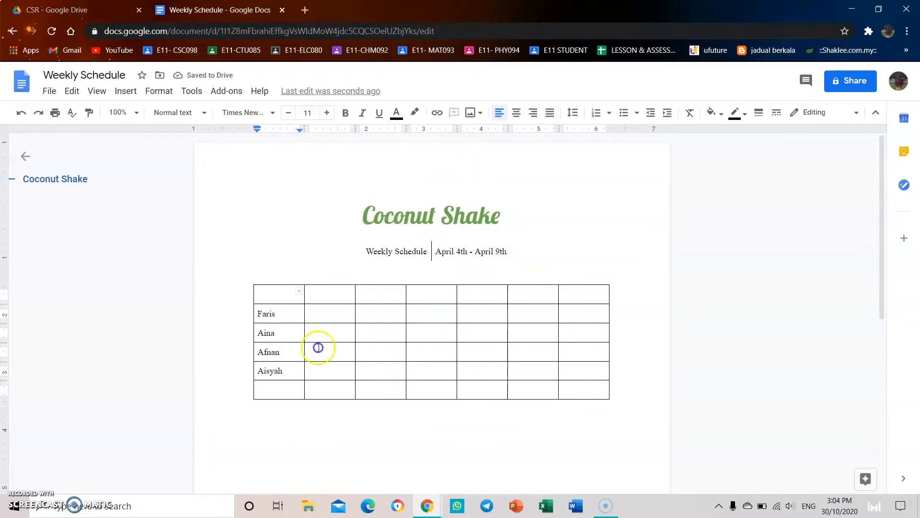
Delete the empty row beneath the last staff name.
double_click(278, 388)
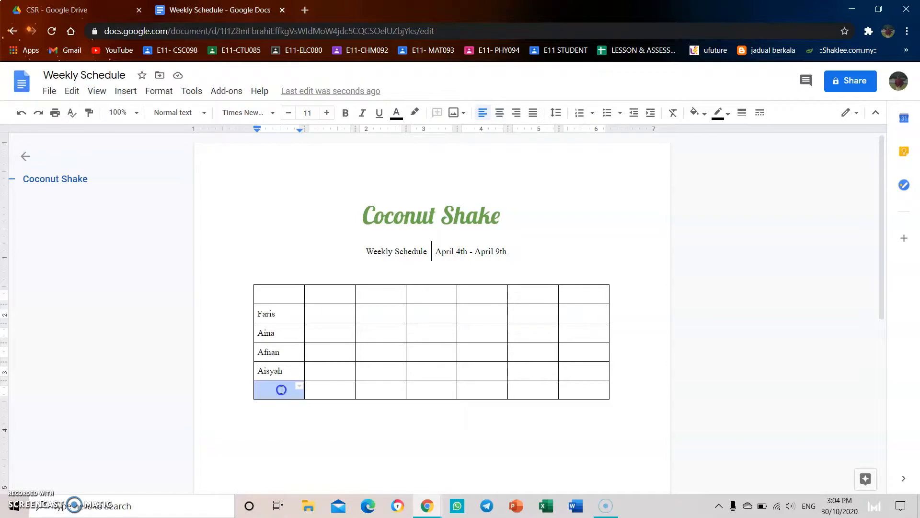
right_click(281, 389)
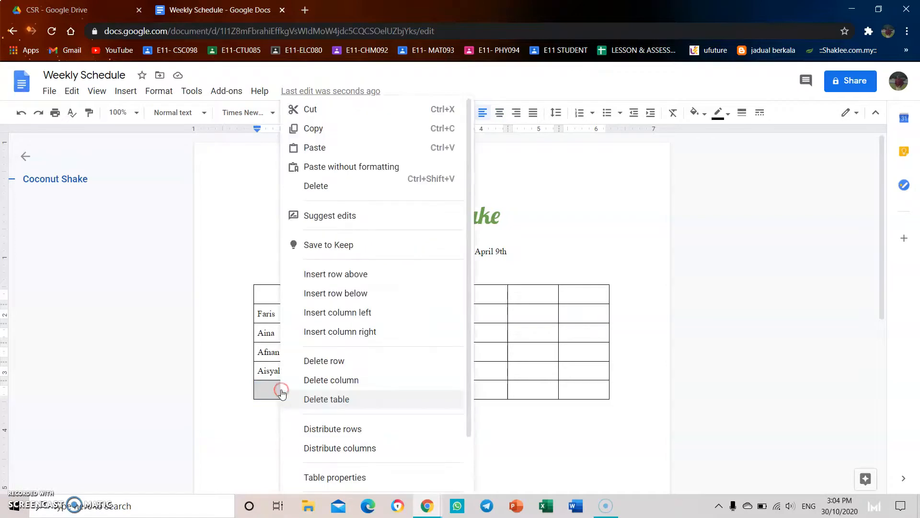
click(314, 363)
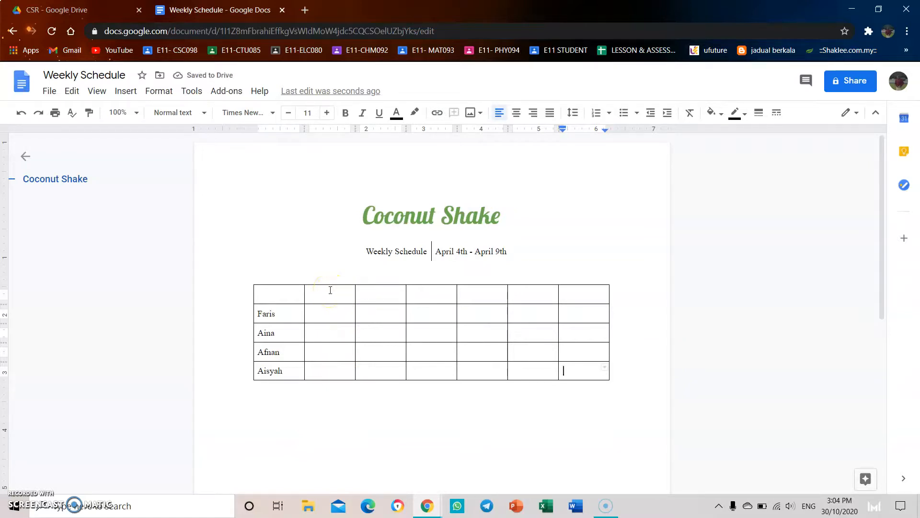
Fill in the headings Monday to Saturday and each staff member's shift hours, and make the heading row slightly taller.
click(332, 295)
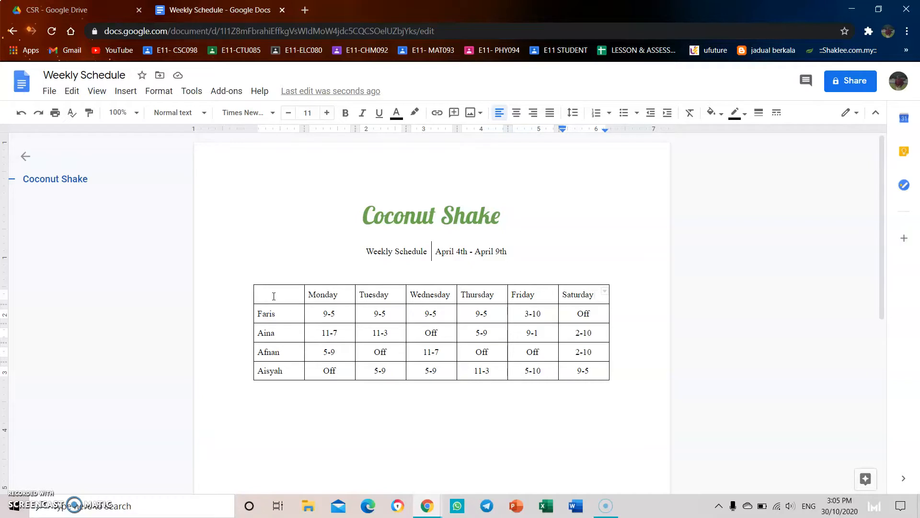
click(280, 300)
drag(280, 304, 282, 307)
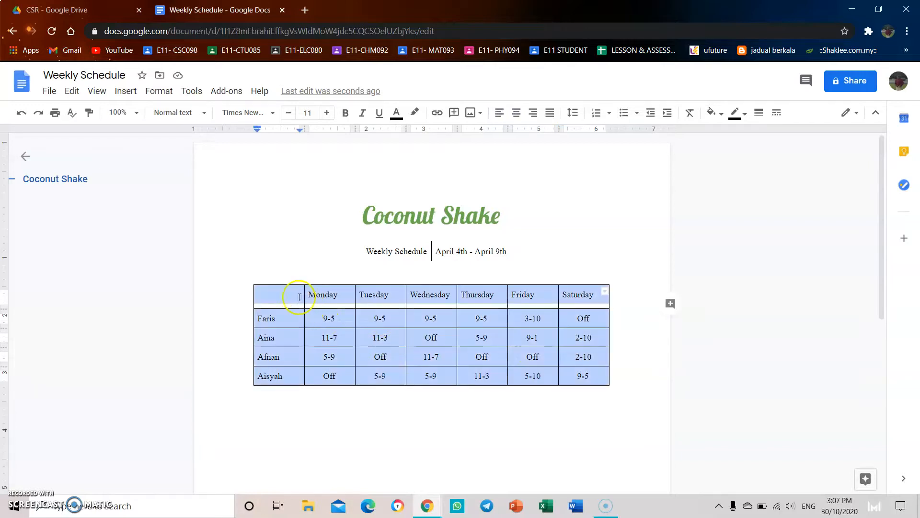
Choose a pale yellow cell background for the whole table in the table properties.
click(289, 290)
click(253, 288)
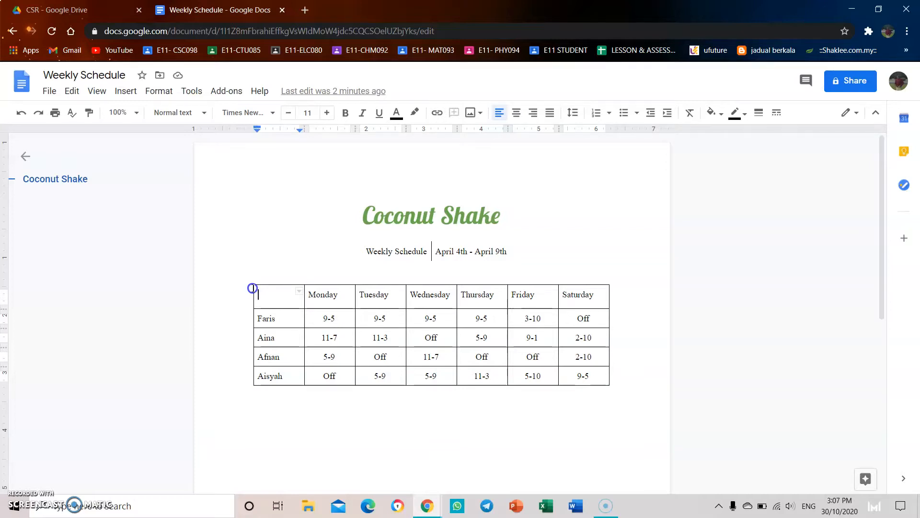
drag(261, 293, 593, 375)
right_click(593, 375)
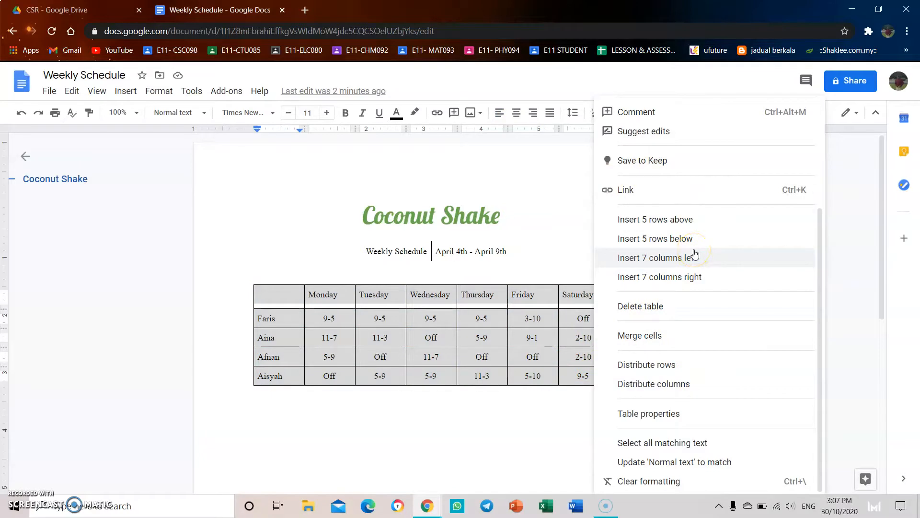
click(662, 422)
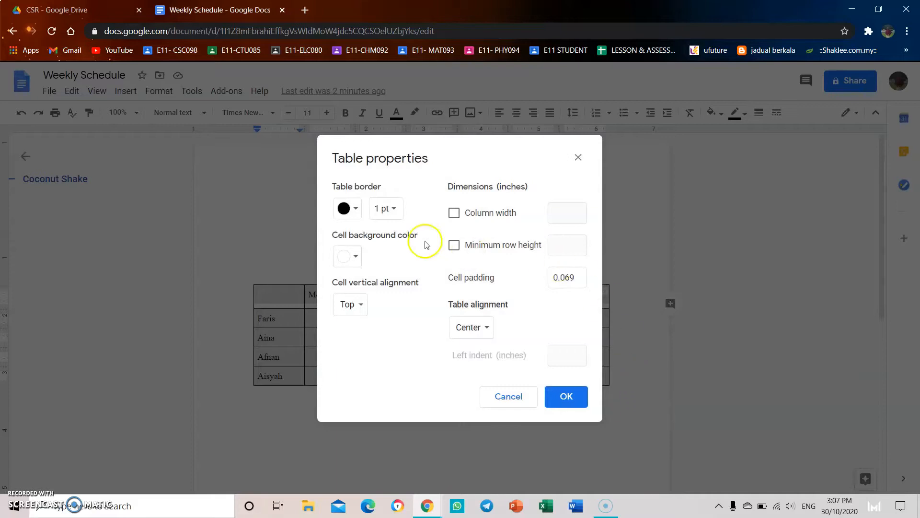
click(356, 258)
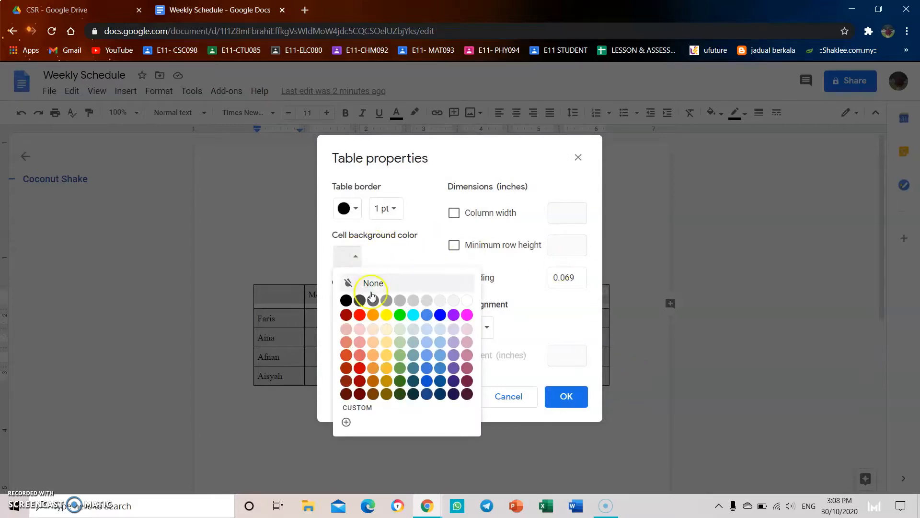
click(388, 335)
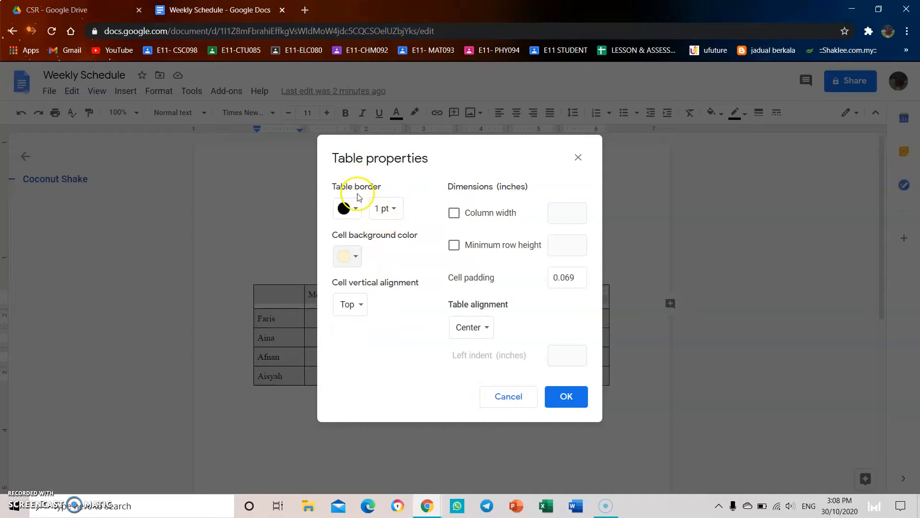
Set the table border to white with a 2.25 pt width and apply the table properties.
click(348, 207)
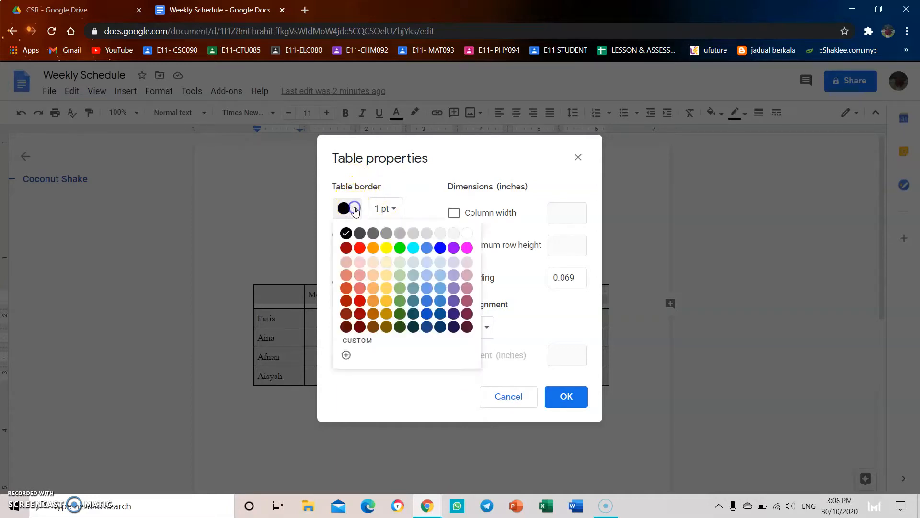
click(454, 234)
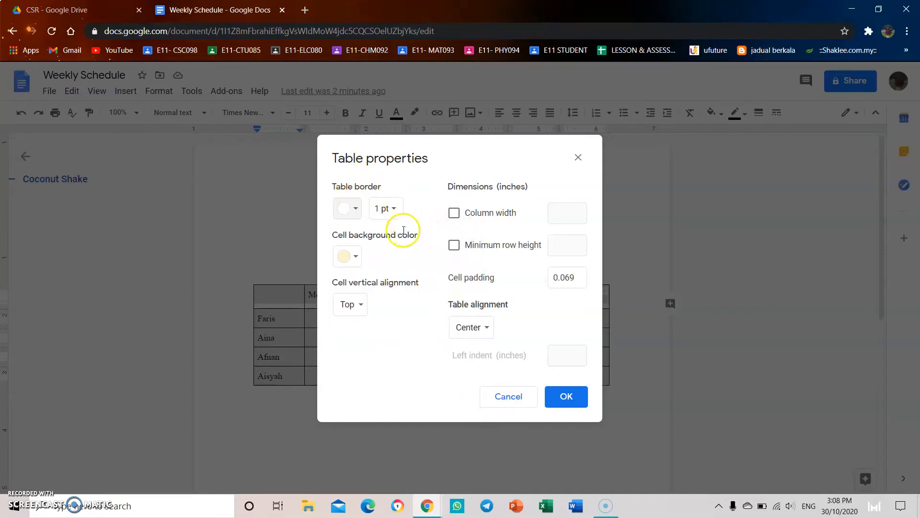
click(386, 210)
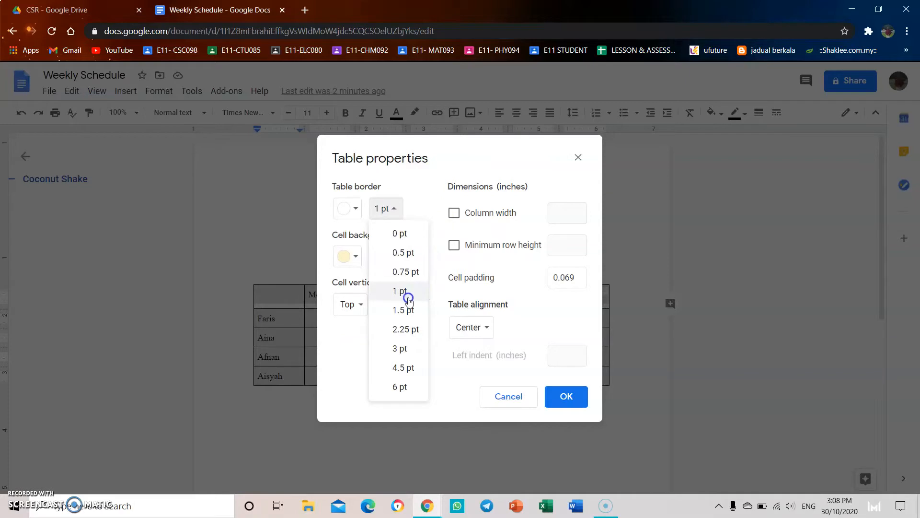
click(385, 330)
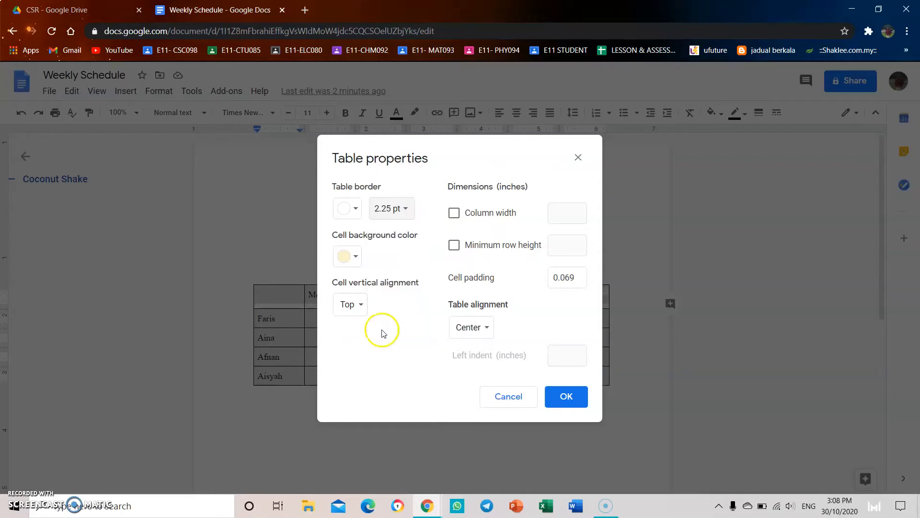
click(566, 395)
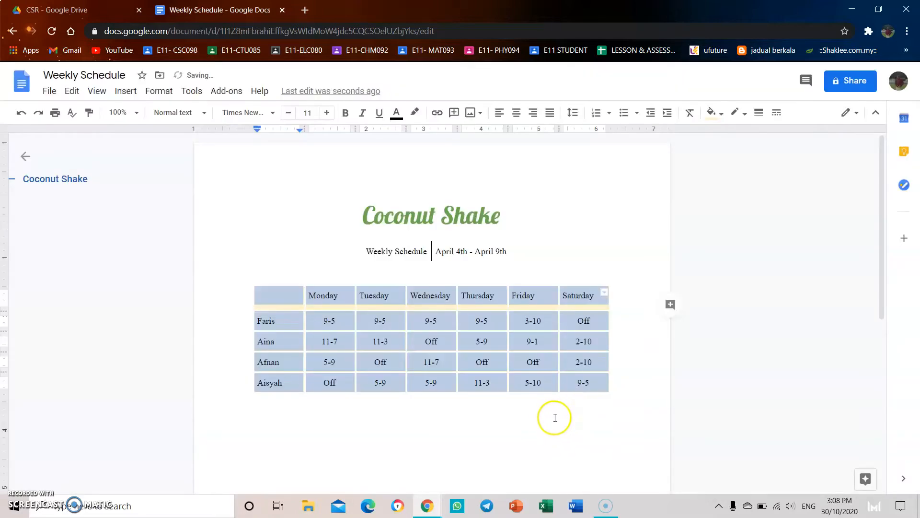
click(566, 426)
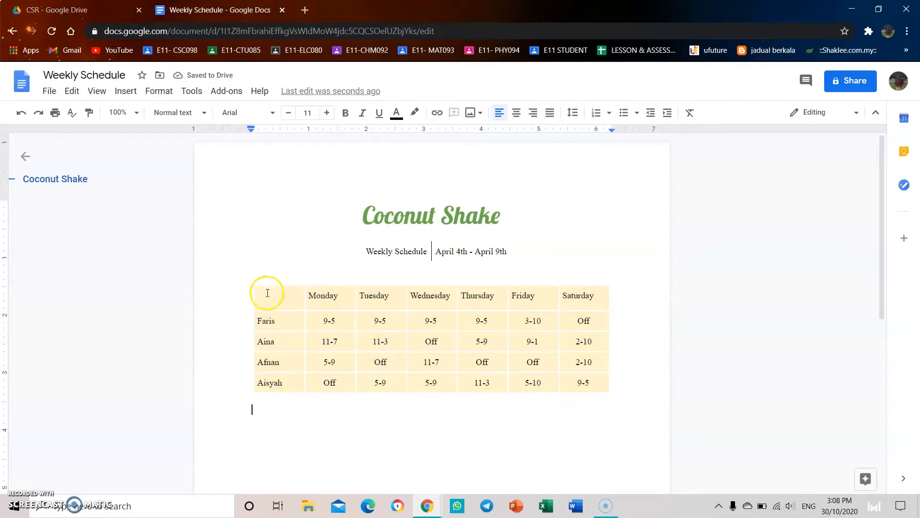
Center the text horizontally in every cell of the table.
drag(263, 293, 583, 301)
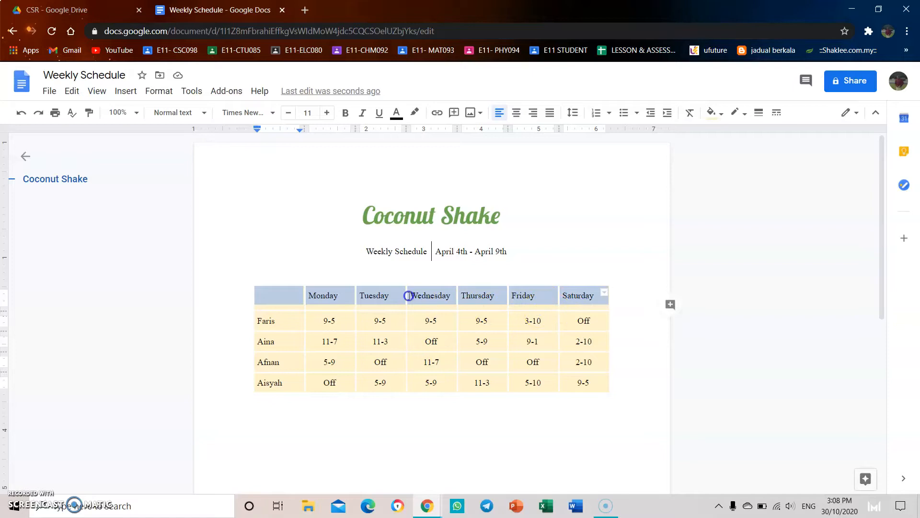
click(261, 293)
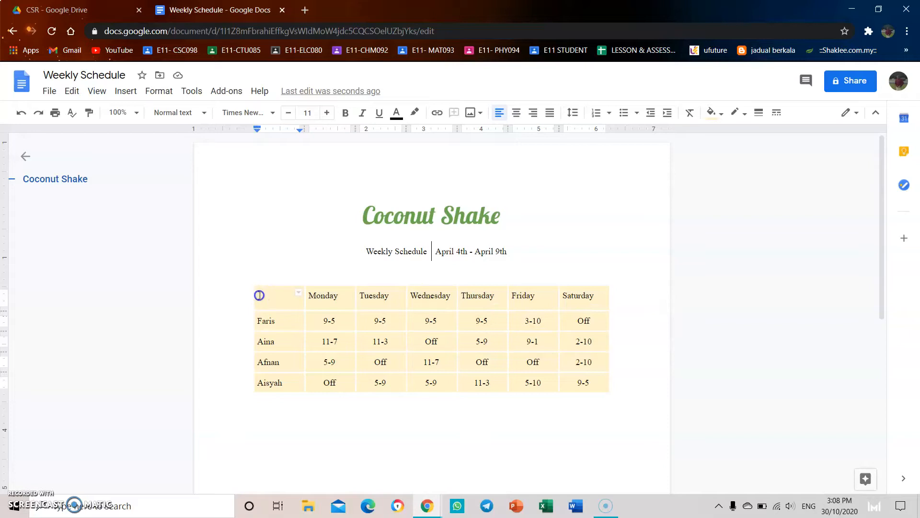
drag(259, 295, 594, 377)
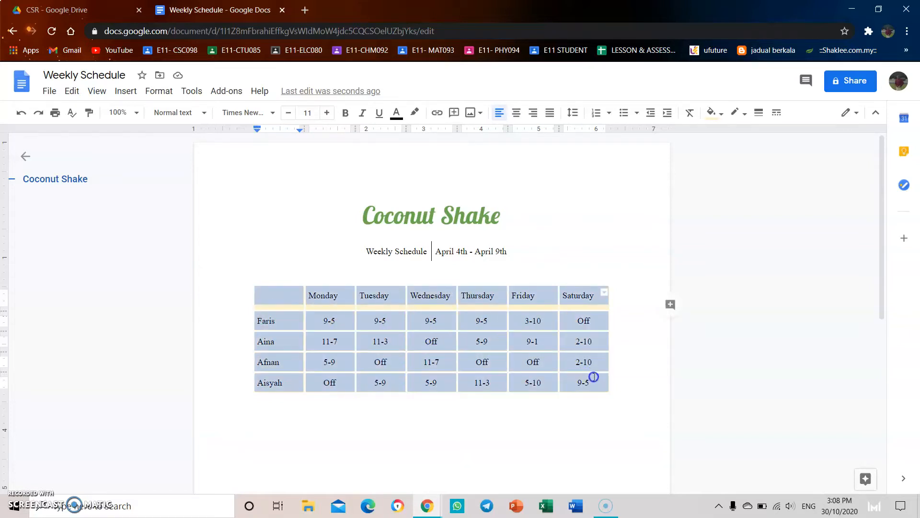
click(515, 117)
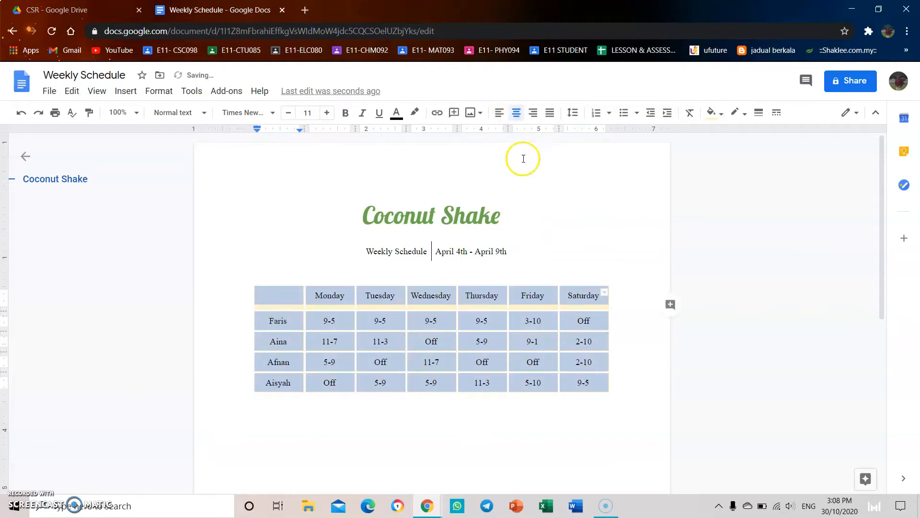
click(560, 258)
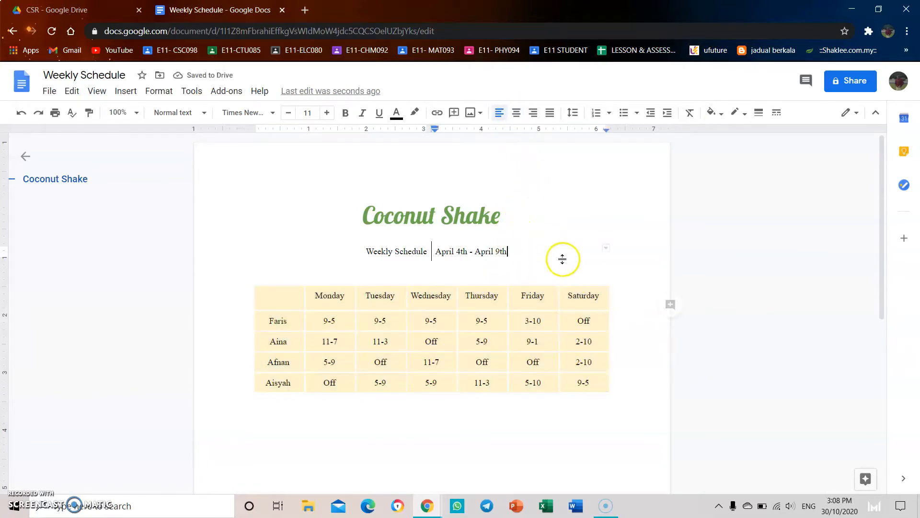
Choose a slightly darker yellow cell background for the weekday heading row in the table properties.
click(281, 296)
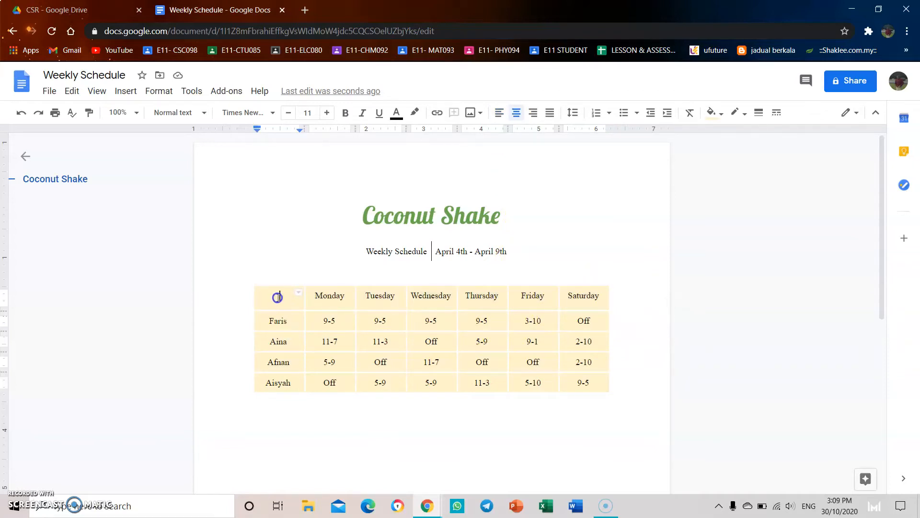
drag(277, 297, 578, 288)
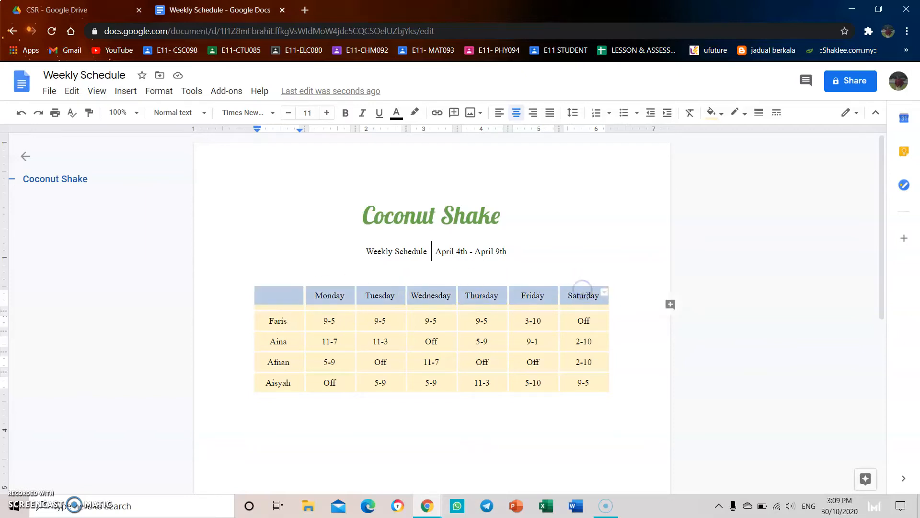
right_click(587, 297)
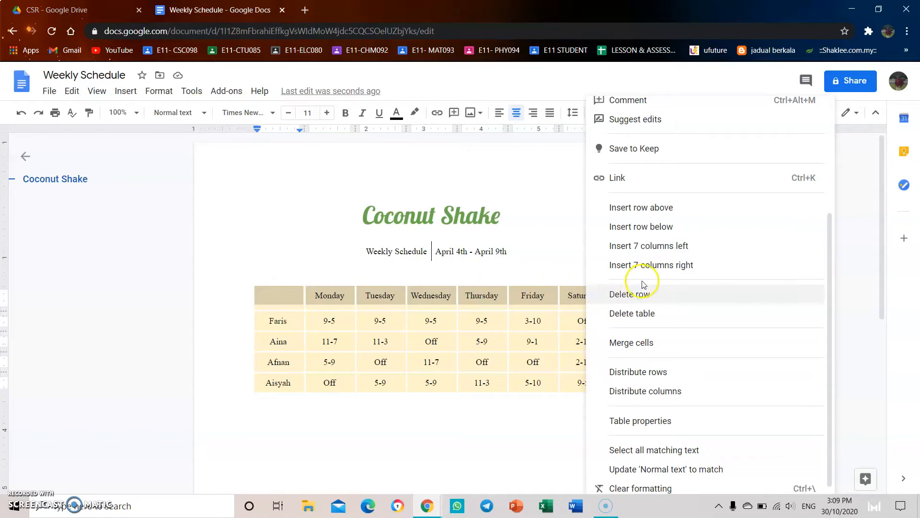
scroll(657, 403, down, 1)
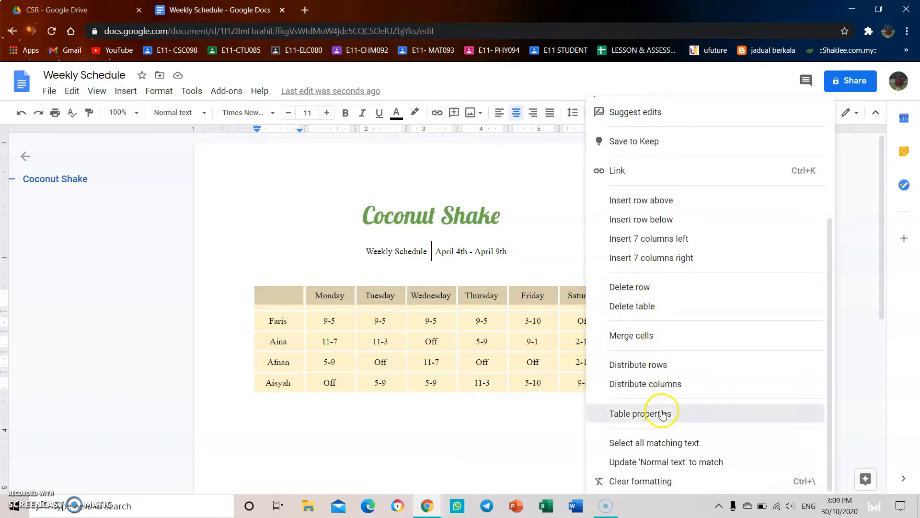
click(659, 413)
click(348, 259)
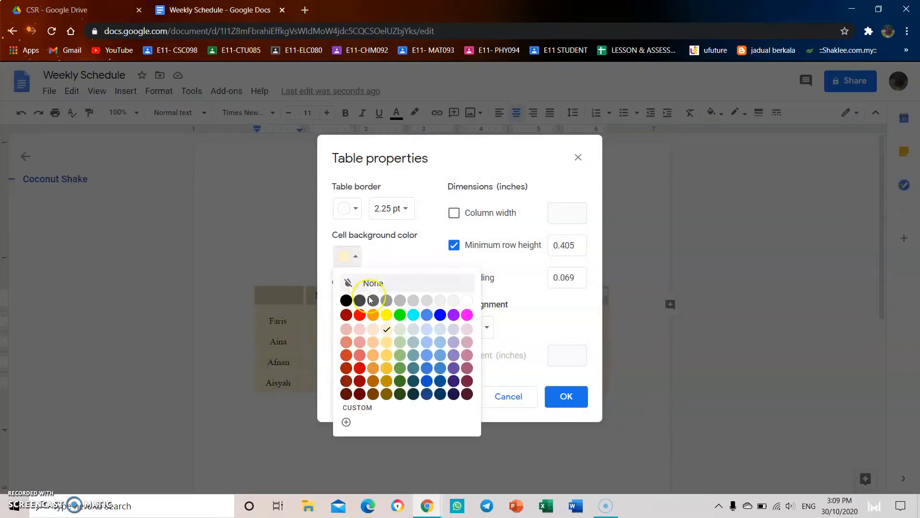
click(391, 345)
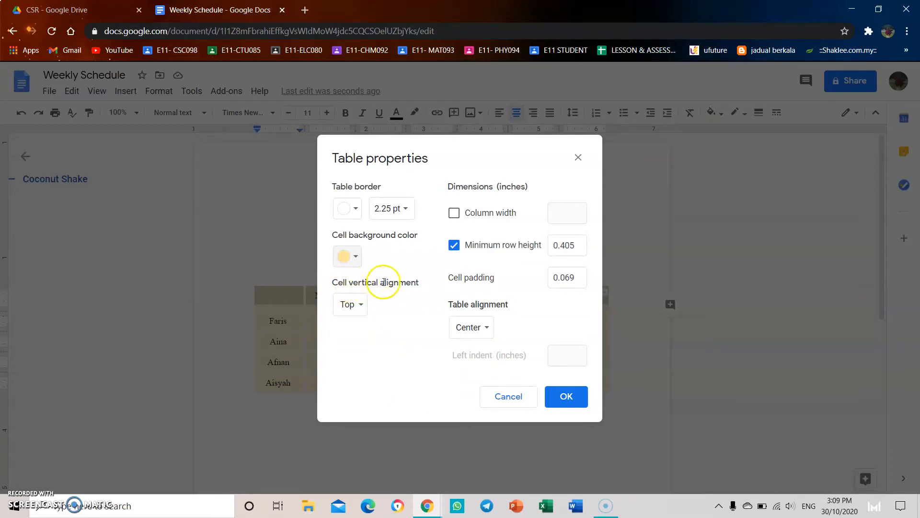
Set the heading row's cell vertical alignment to Middle and apply the table properties.
click(355, 302)
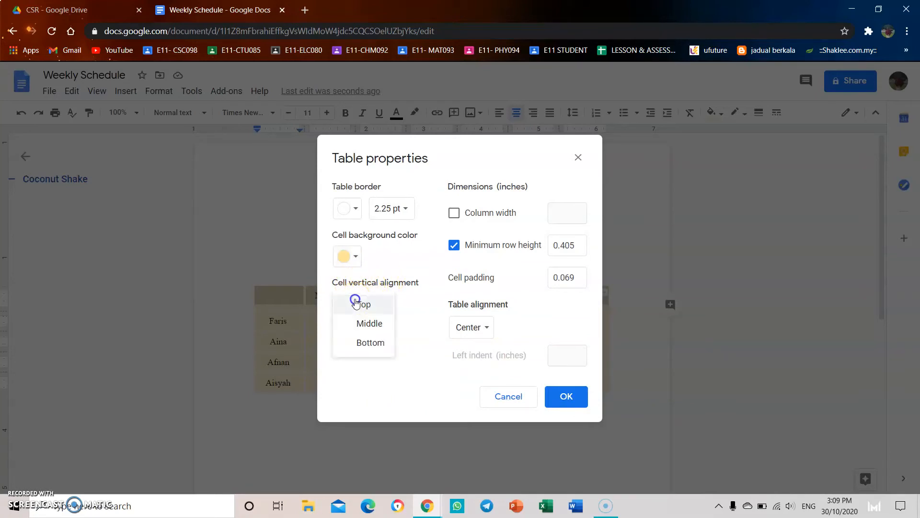
click(369, 324)
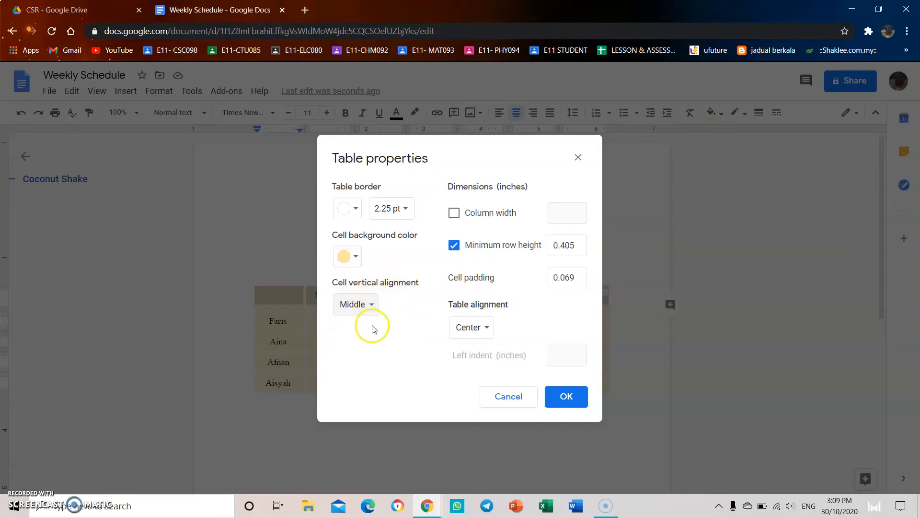
click(566, 396)
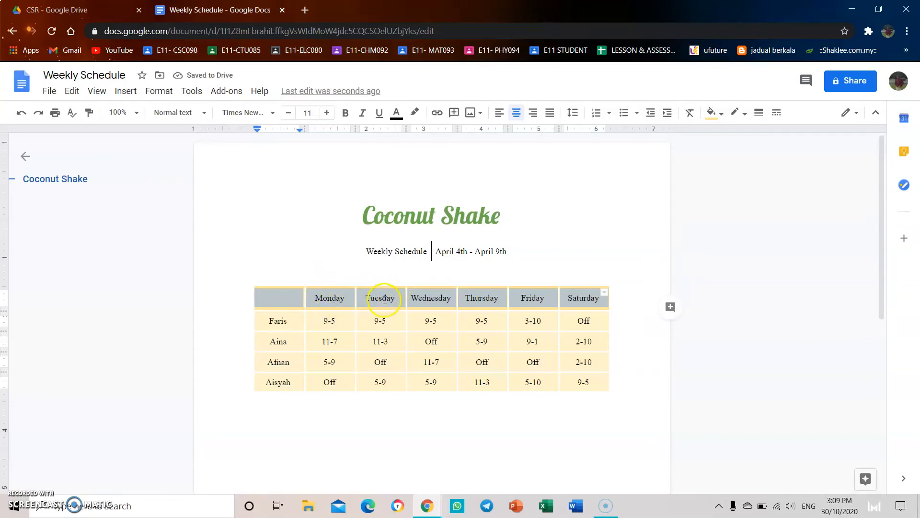
click(519, 270)
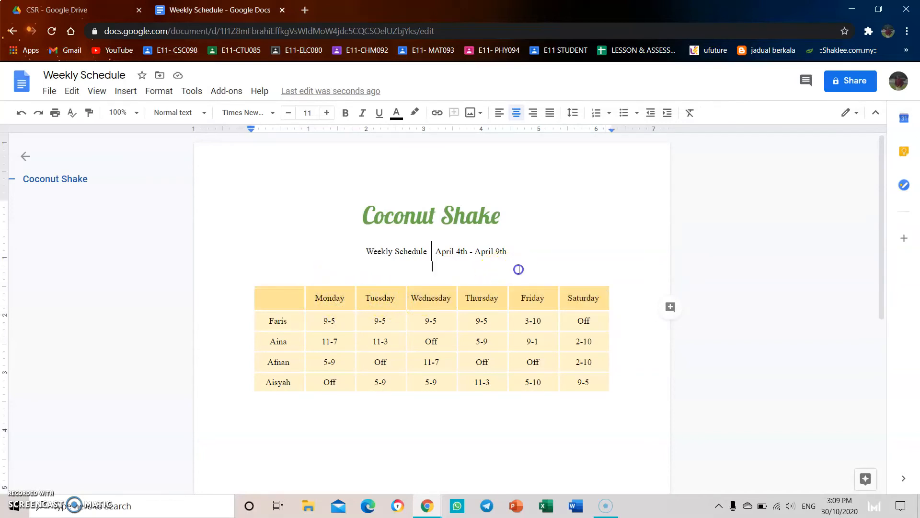
click(555, 409)
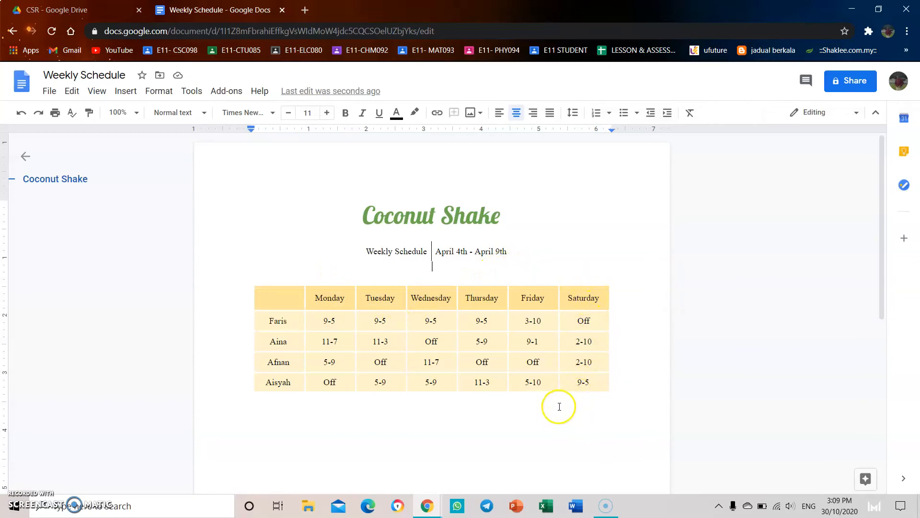